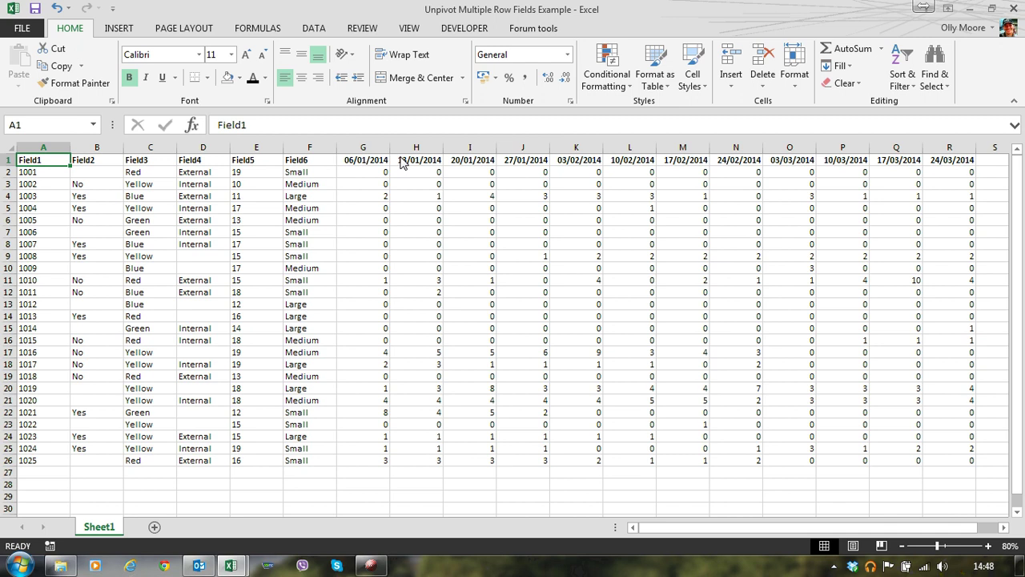
Insert a new column before the first date column and head it 'Index'.
left_click(366, 163)
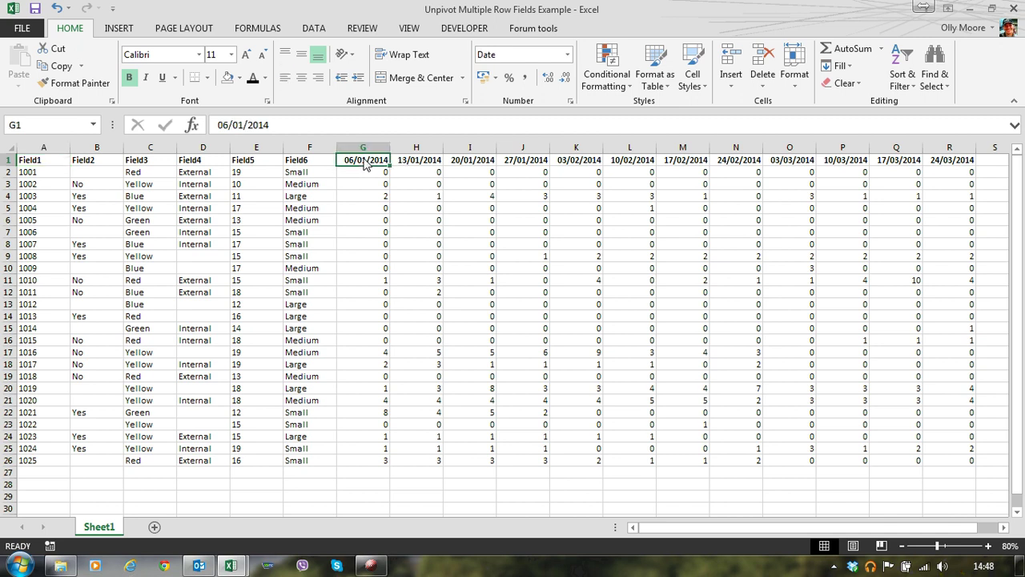
left_click(306, 164)
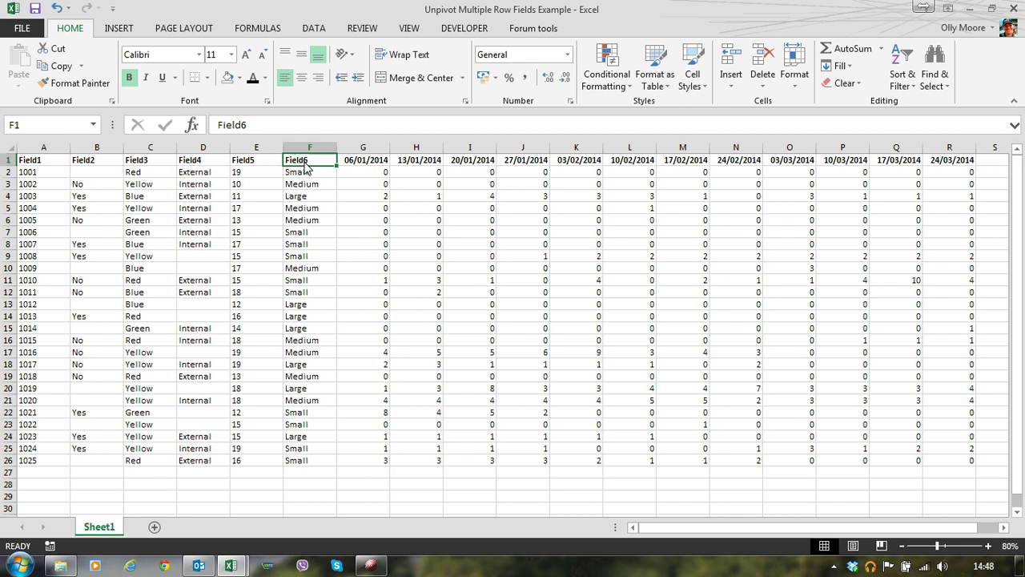
left_click(350, 166)
key("alt+i")
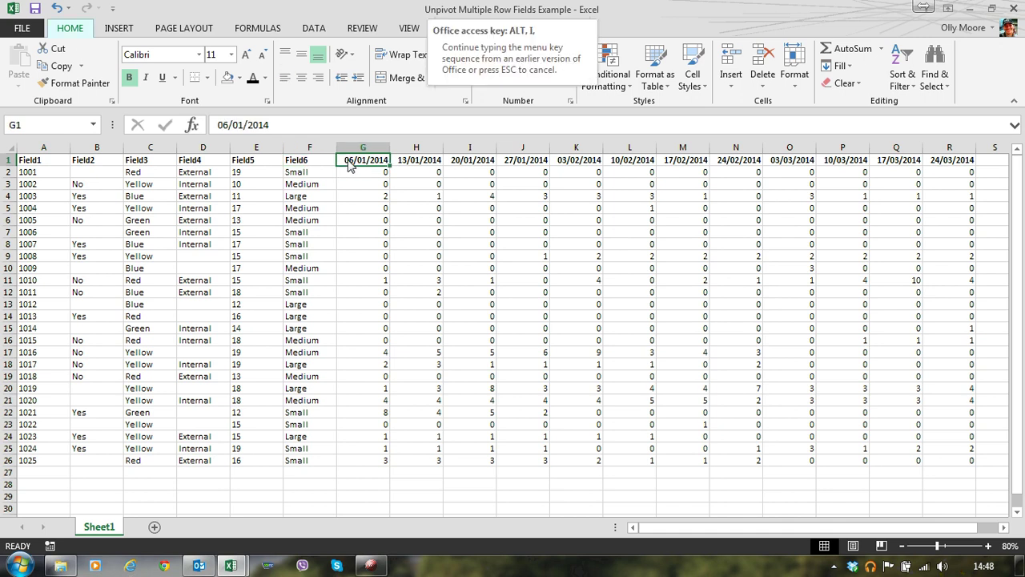
type("cI")
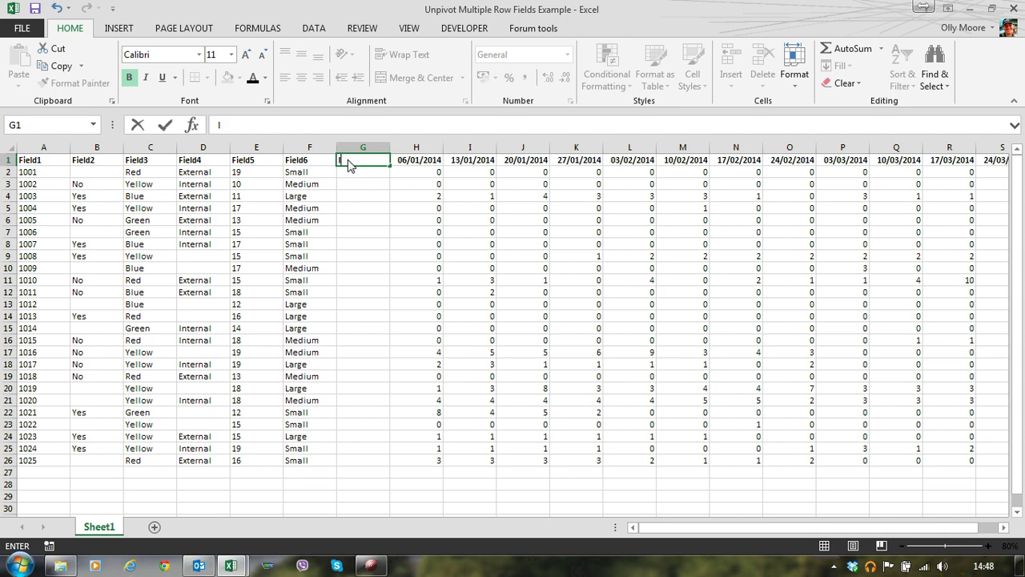
type("ndex")
key("Return")
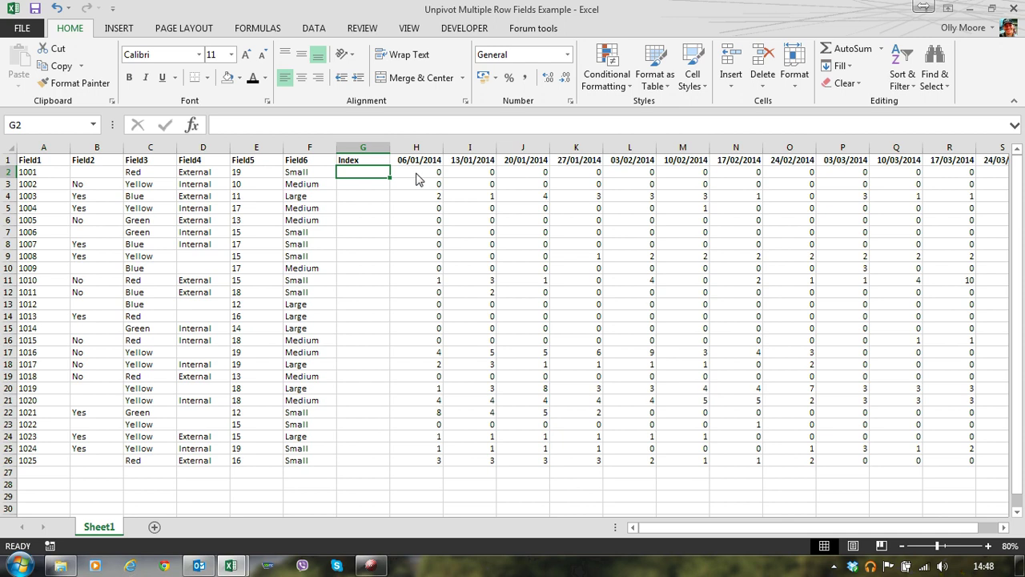
Number the Index column 1 to 25 by entering 1–4 and filling down to row 26.
type("1")
key("Return")
type("2")
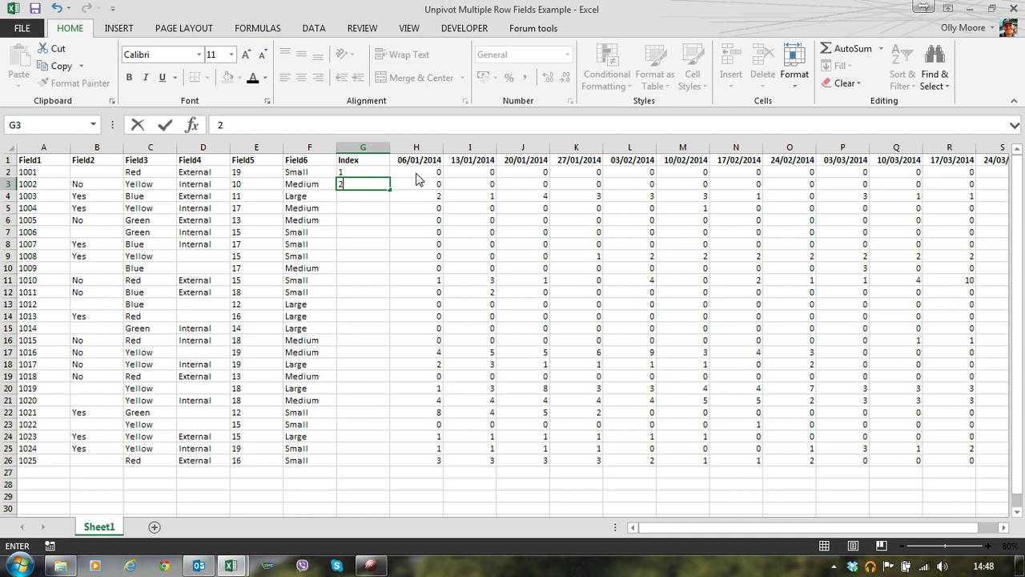
key("Return")
type("3")
key("Return")
type("4")
key("Return")
key("Up")
key("Up")
key("Up")
key("Up")
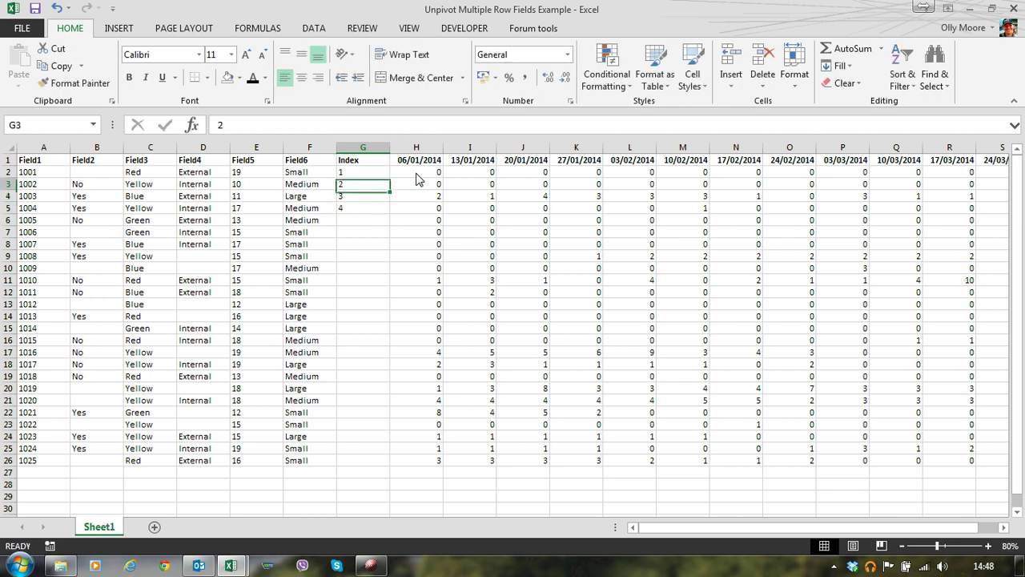
key("shift+Down")
key("shift+Down")
key("shift+Down")
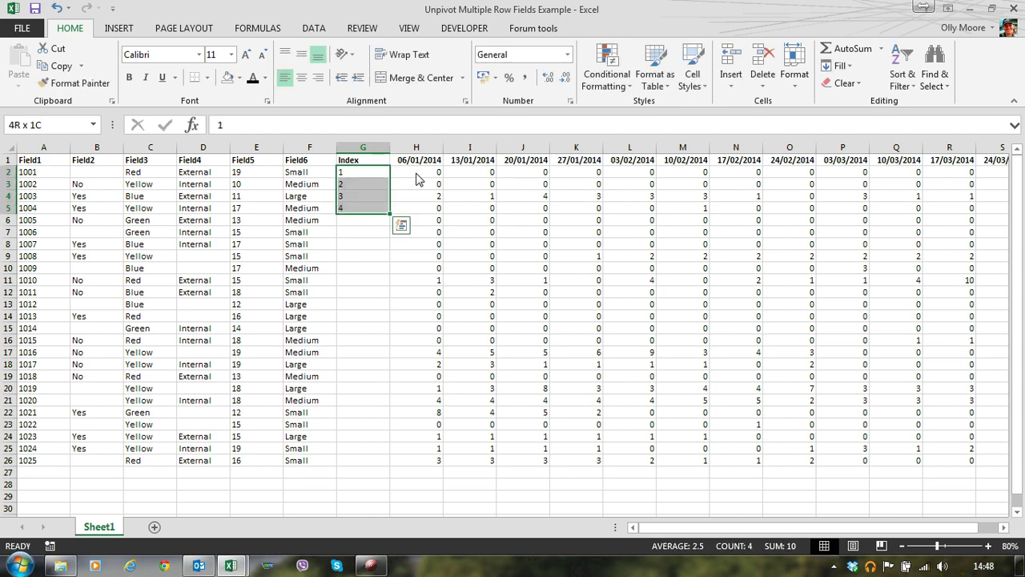
double_click(390, 214)
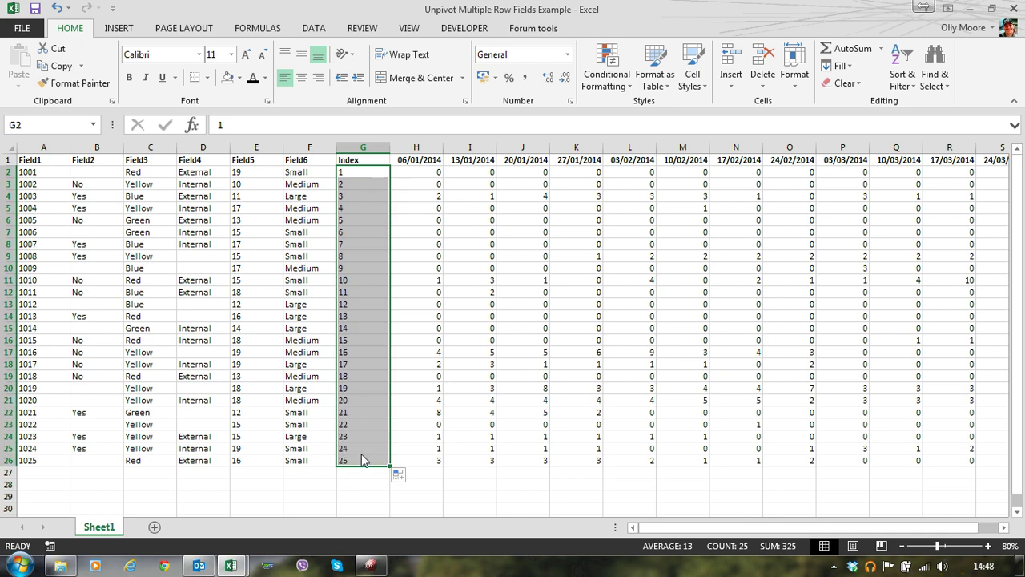
left_click(375, 164)
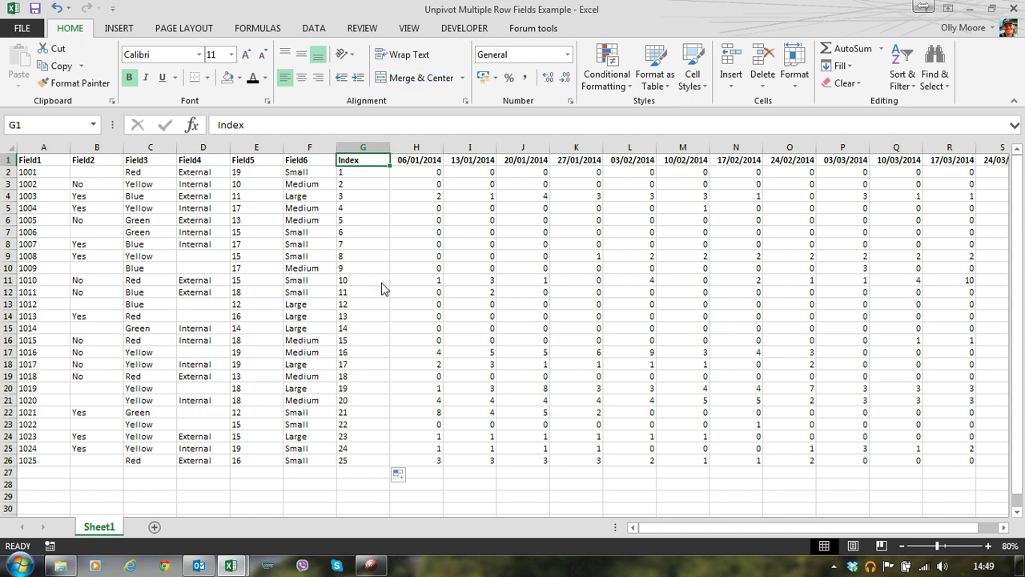
Start the PivotTable wizard (Alt, D, P) with multiple consolidation ranges and manually created page fields.
key("alt")
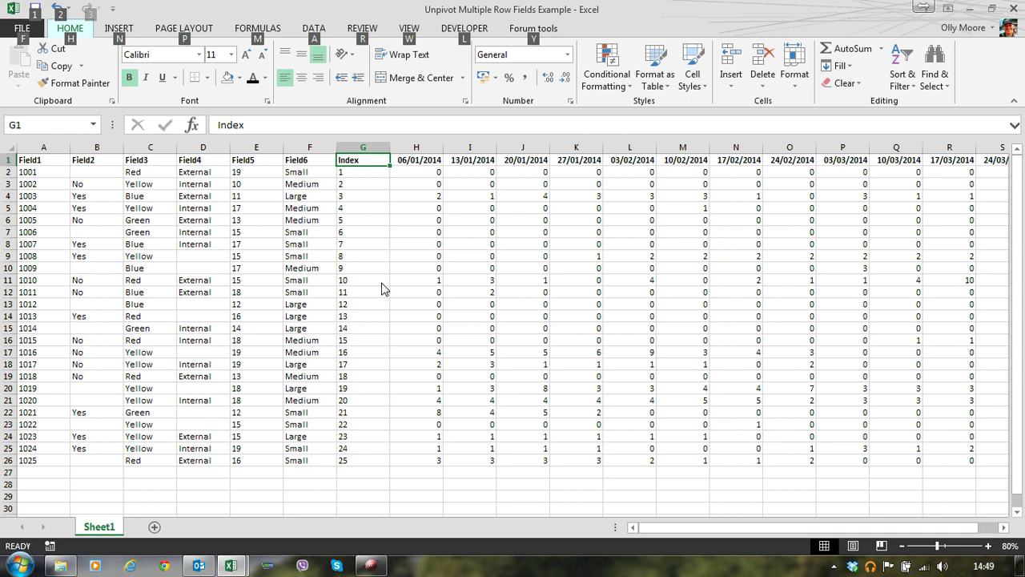
key("d")
key("p")
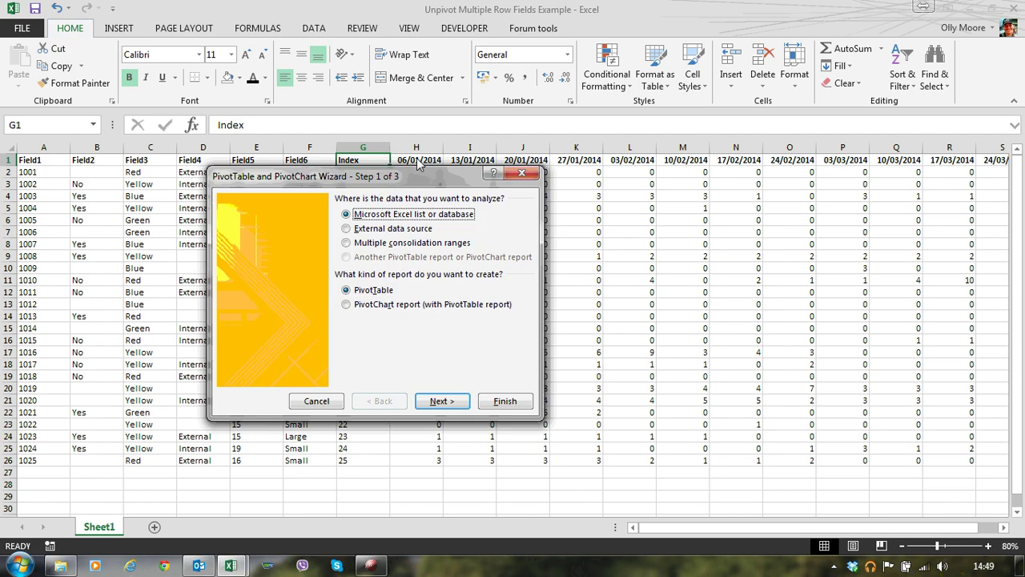
left_click(411, 244)
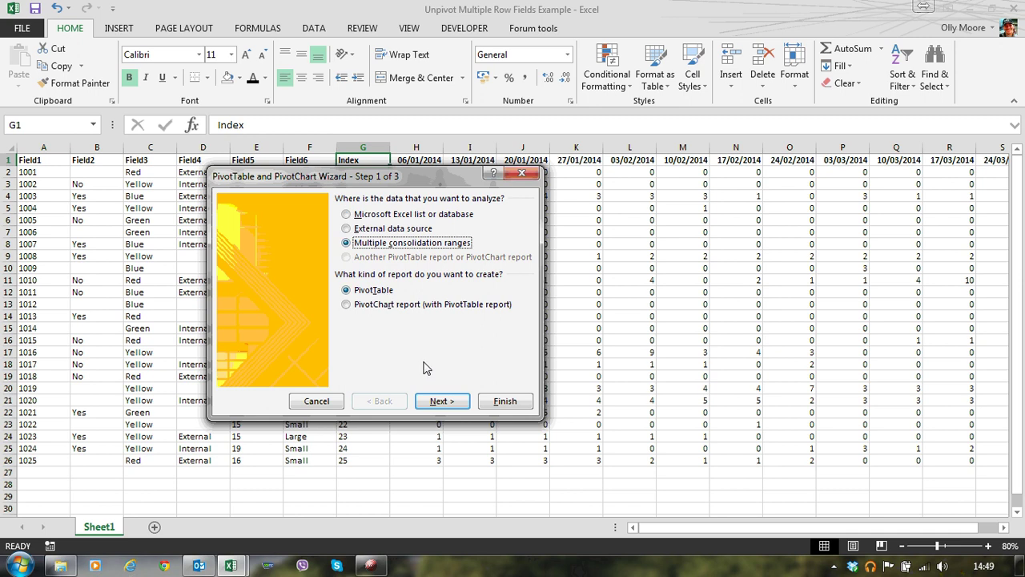
left_click(441, 402)
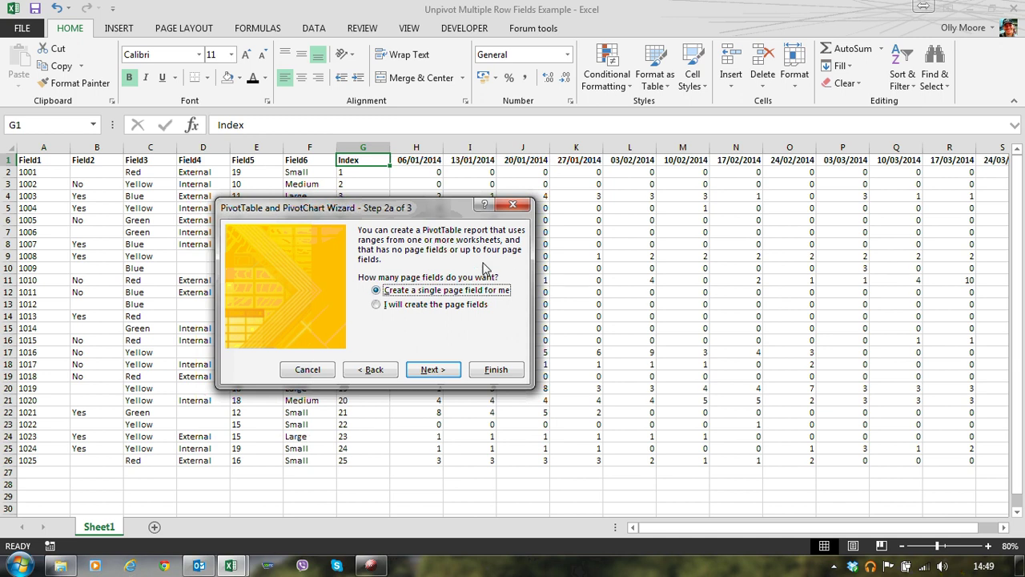
left_click(449, 306)
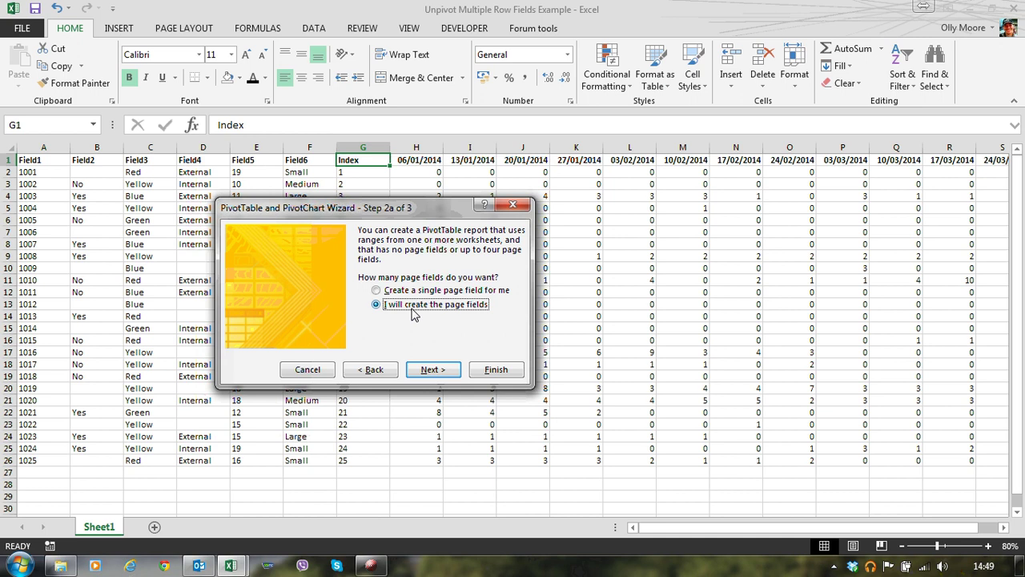
left_click(433, 369)
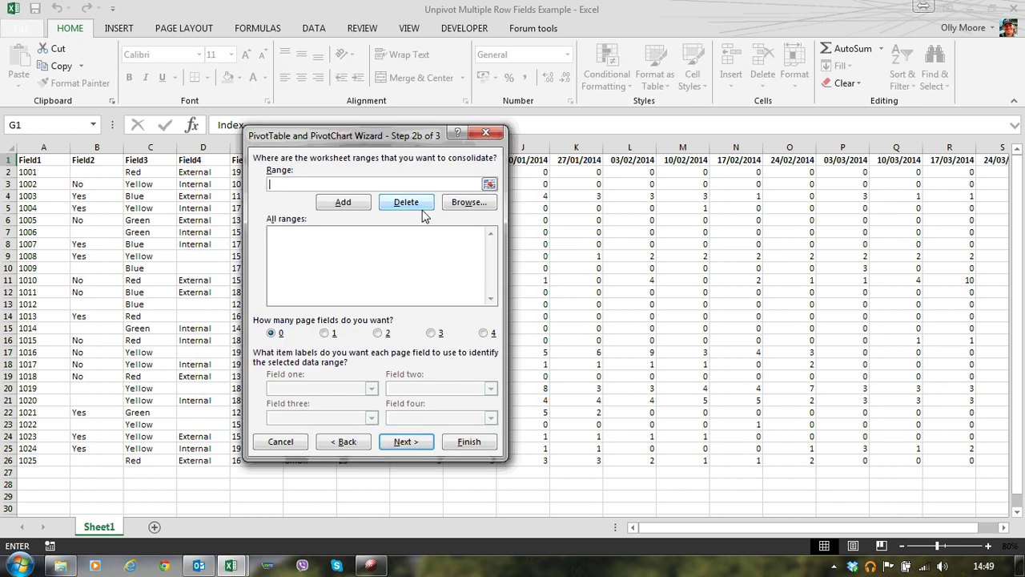
Add the range Sheet1!$G$1:$S$26 to the consolidation list and advance to step 3.
left_click_drag(435, 140, 263, 140)
left_click(380, 164)
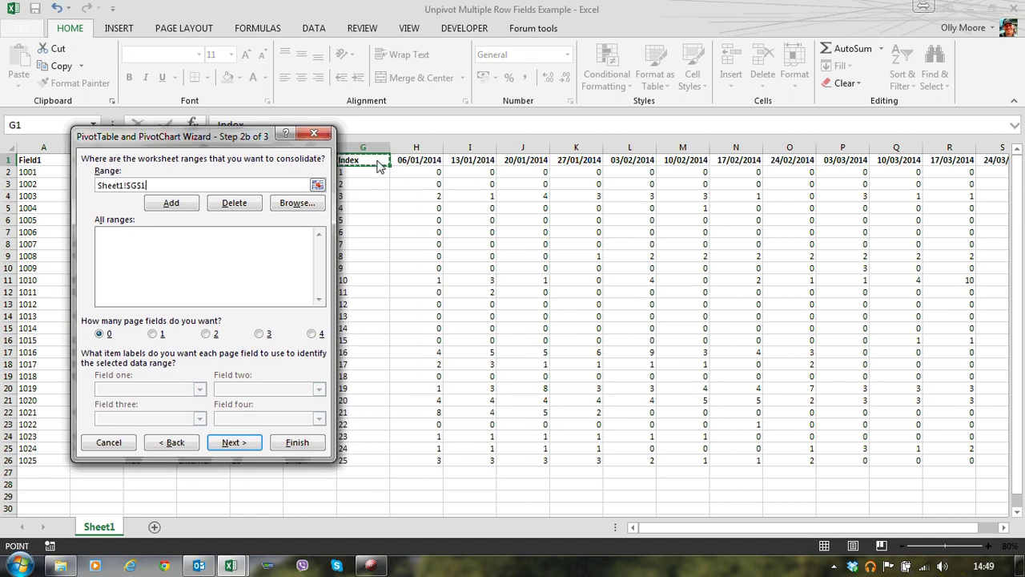
key("ctrl+shift+Right")
key("ctrl+shift+Down")
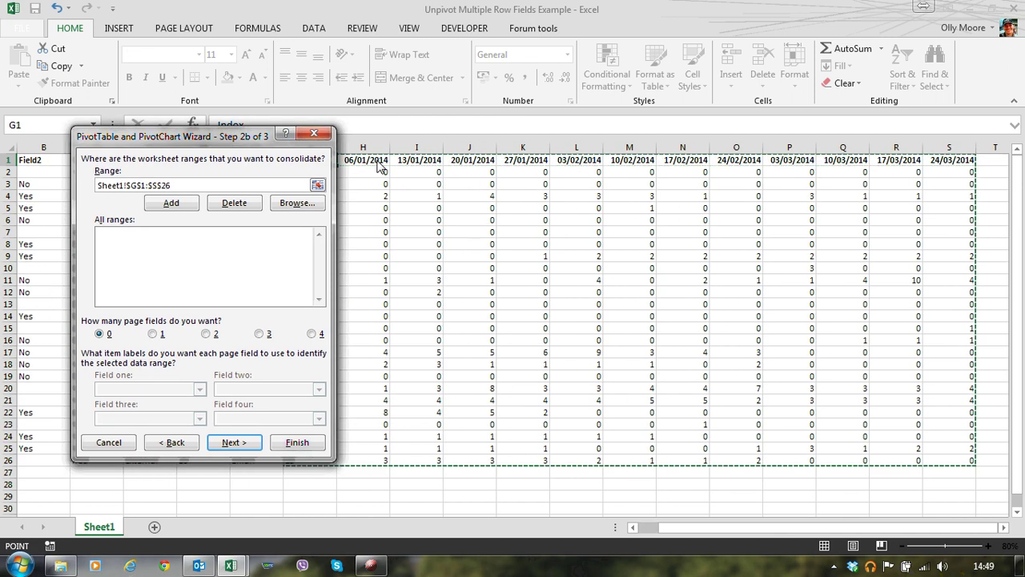
left_click_drag(232, 136, 612, 147)
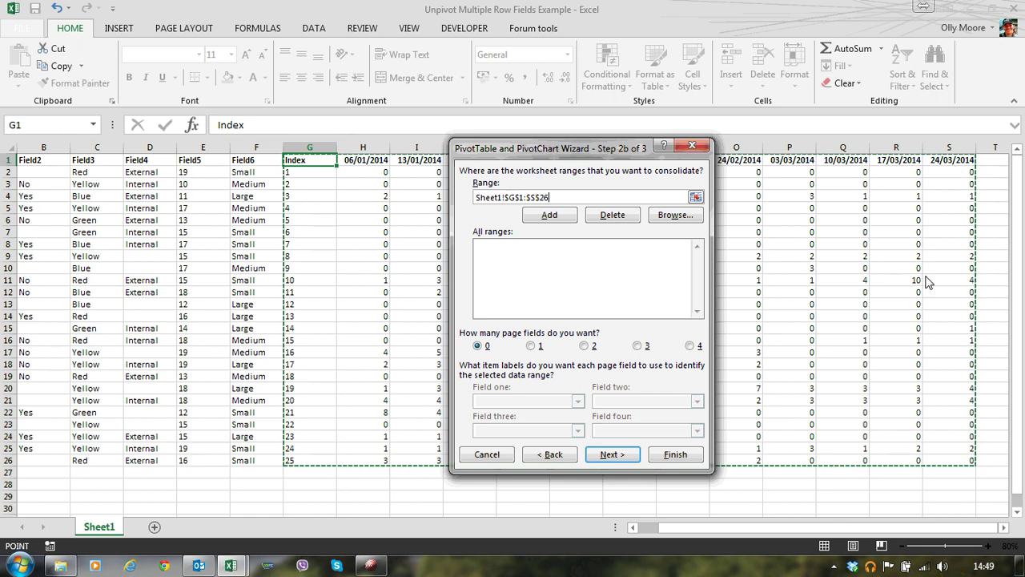
left_click(563, 221)
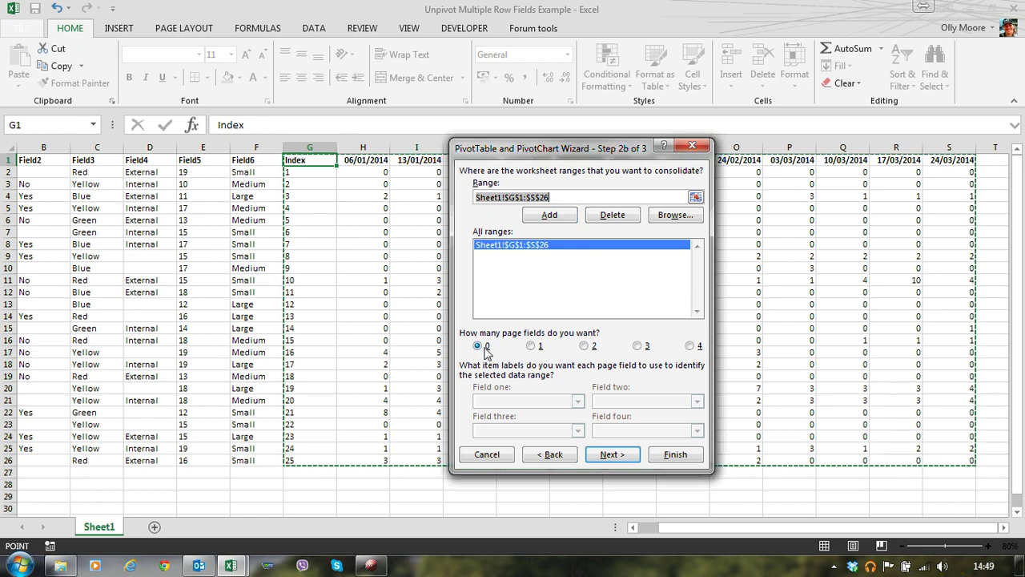
left_click(609, 455)
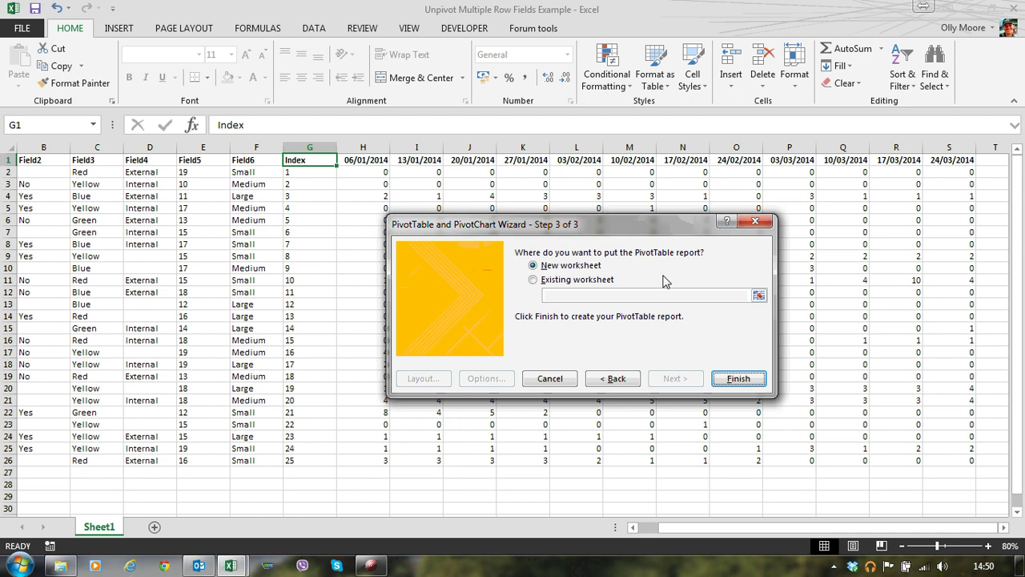
Create the PivotTable on a new Sheet2, zoomed out to 80% to show the 279 grand total.
left_click(738, 378)
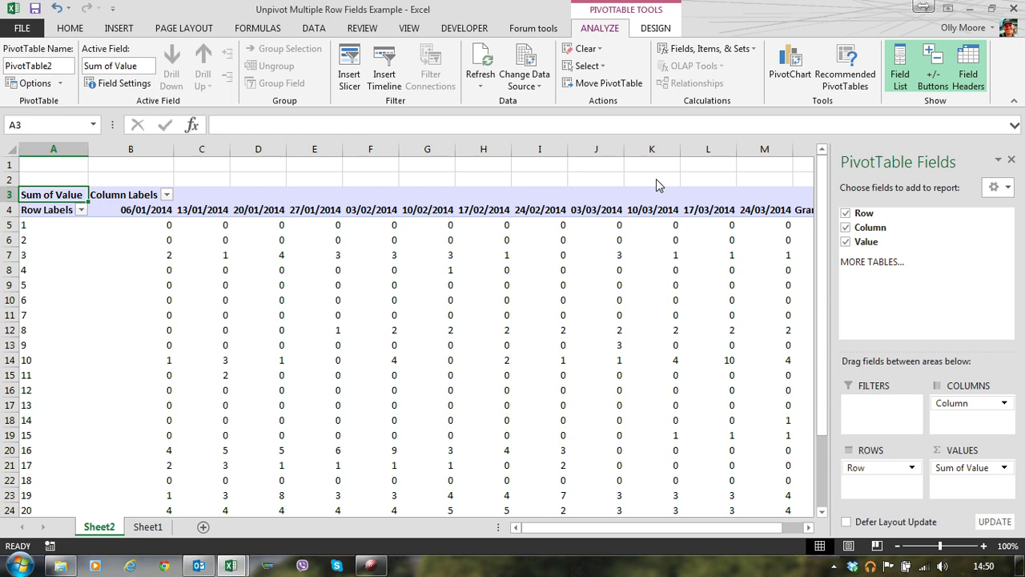
left_click(897, 546)
left_click(898, 546)
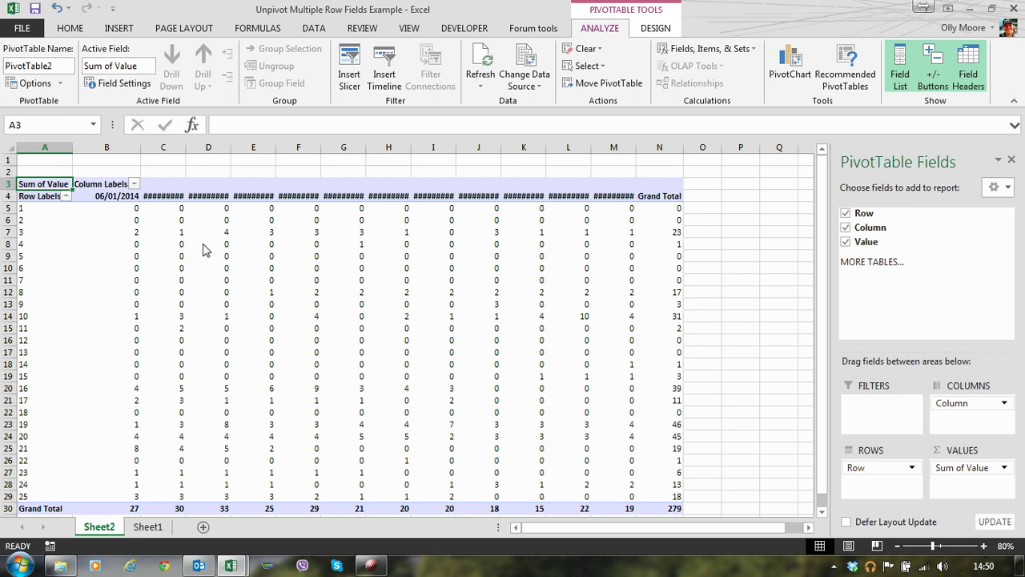
mouse_move(197, 254)
key("ctrl+Page_Down")
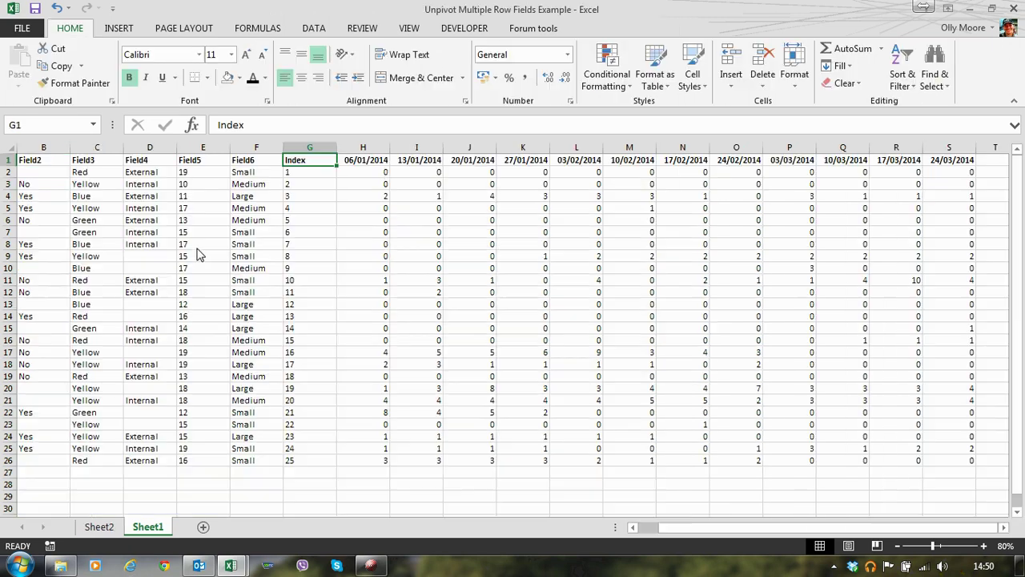
key("ctrl+Page_Up")
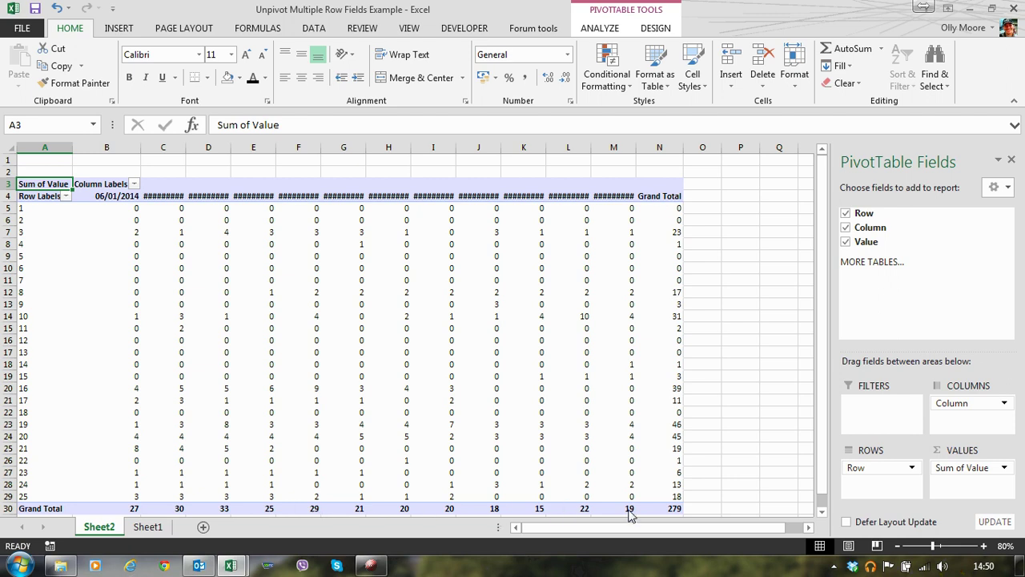
mouse_move(677, 514)
mouse_move(662, 509)
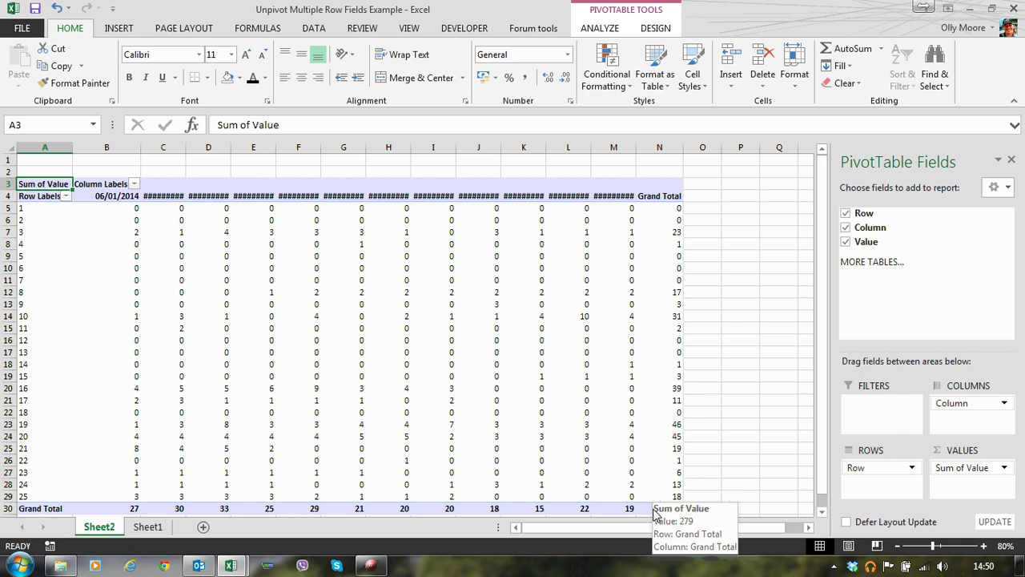
Drill into the 279 grand total to list its records on Sheet3, then autofit the Column dates.
double_click(658, 510)
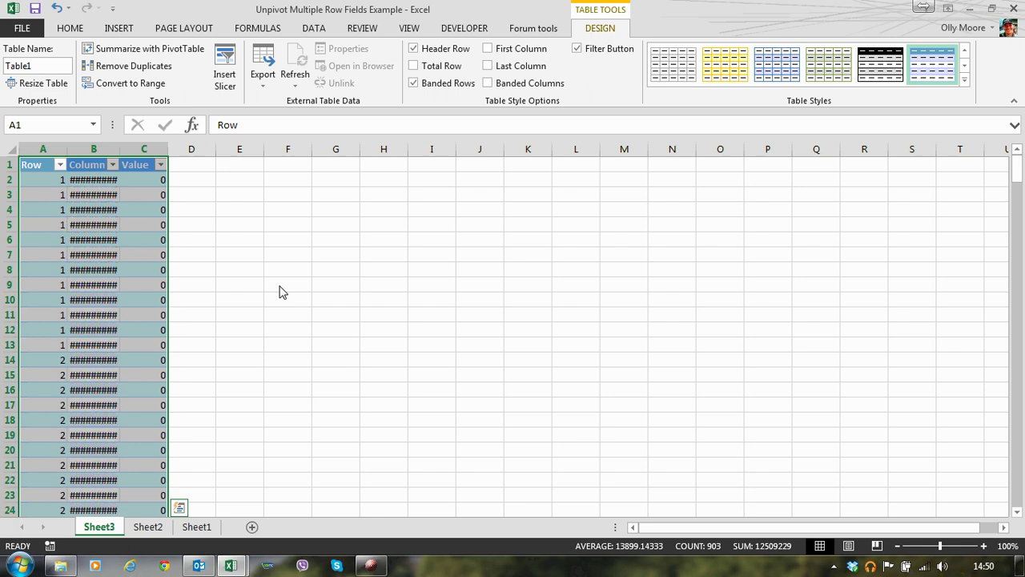
double_click(122, 148)
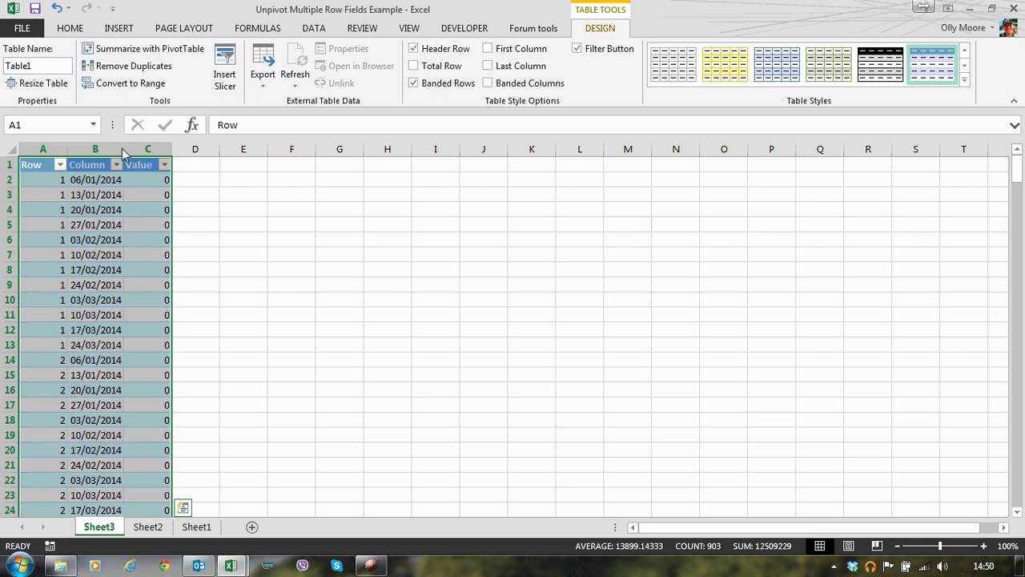
left_click(138, 181)
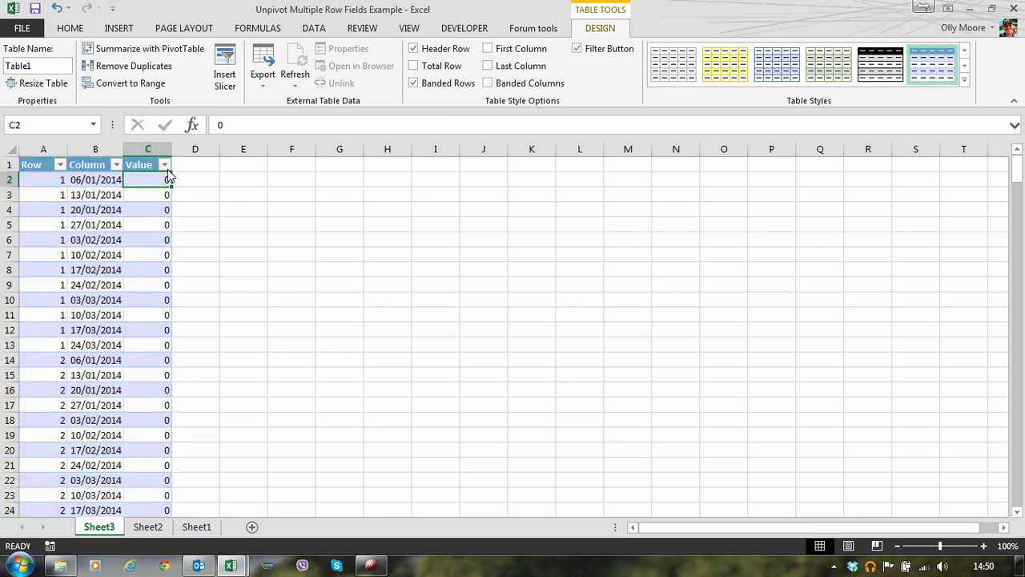
key("Left")
key("Left")
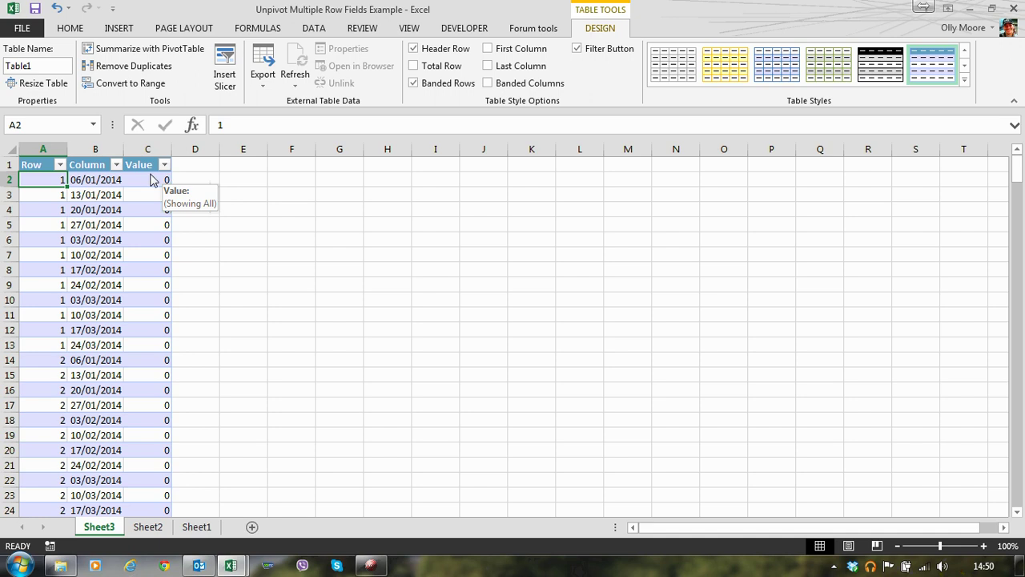
key("Right")
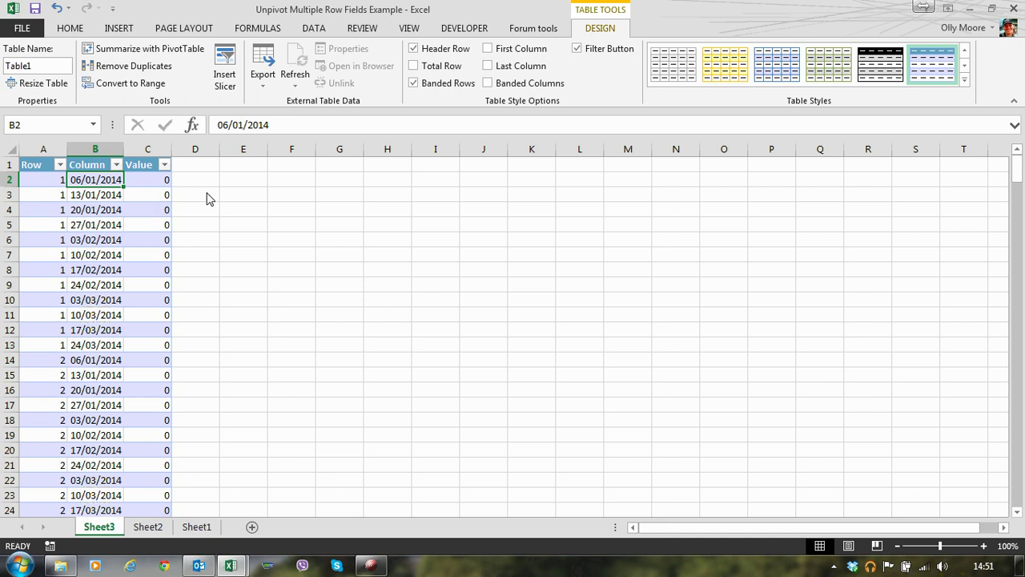
Copy Sheet1's Field1–Field6 headings into Sheet3 D1:I1, undoing the table's auto-expansion.
left_click(206, 166)
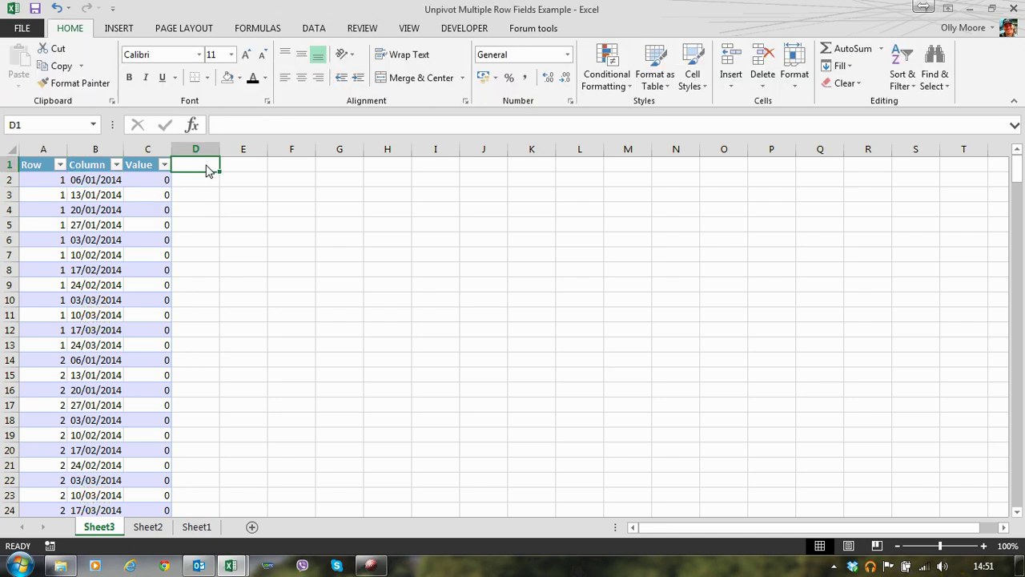
key("ctrl+Page_Down")
key("ctrl+Page_Down")
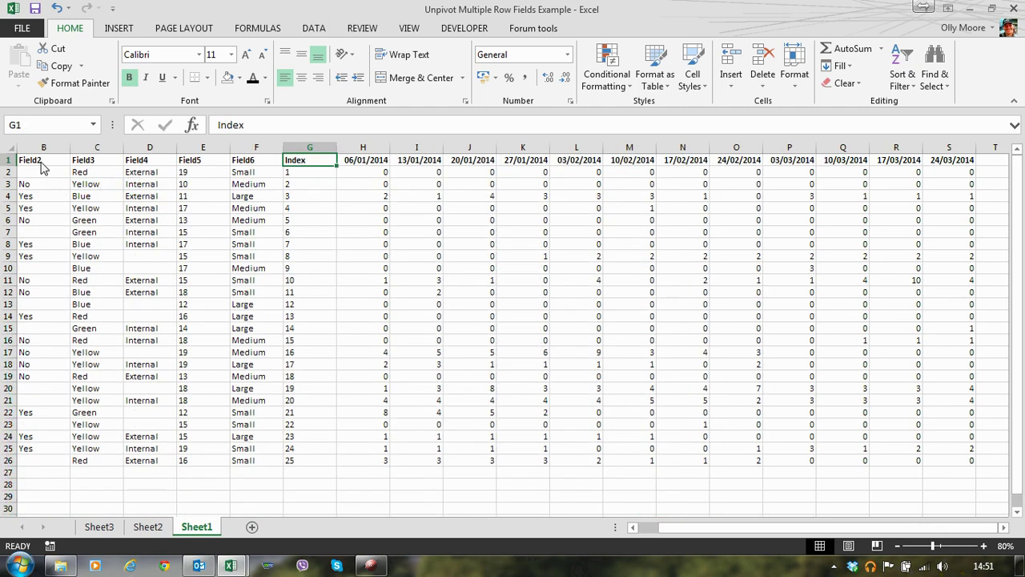
key("ctrl+Home")
key("shift+Right")
key("shift+Right")
key("shift+Right")
key("shift+Right")
key("shift+Right")
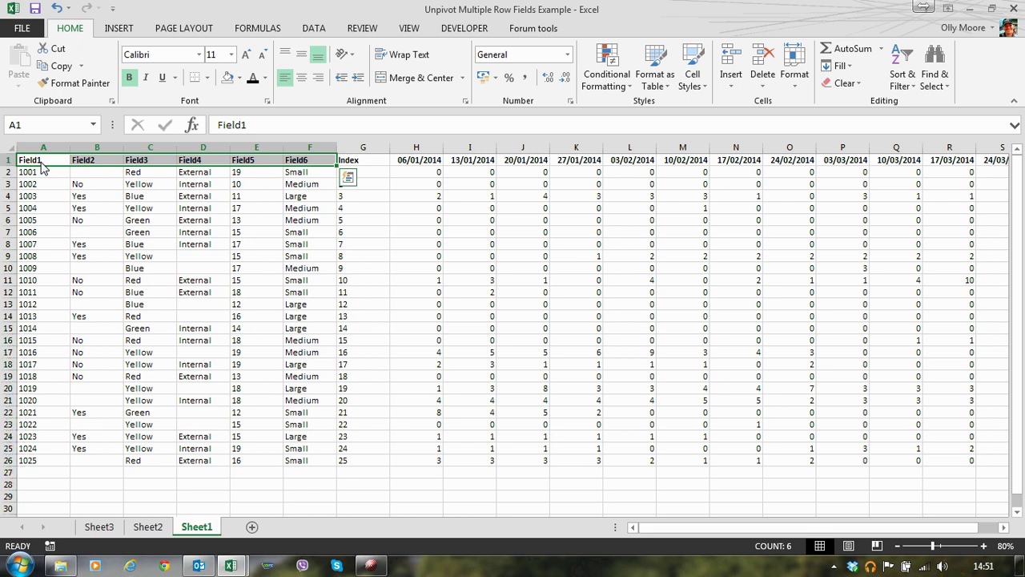
key("ctrl+c")
key("ctrl+Page_Up")
key("ctrl+Page_Up")
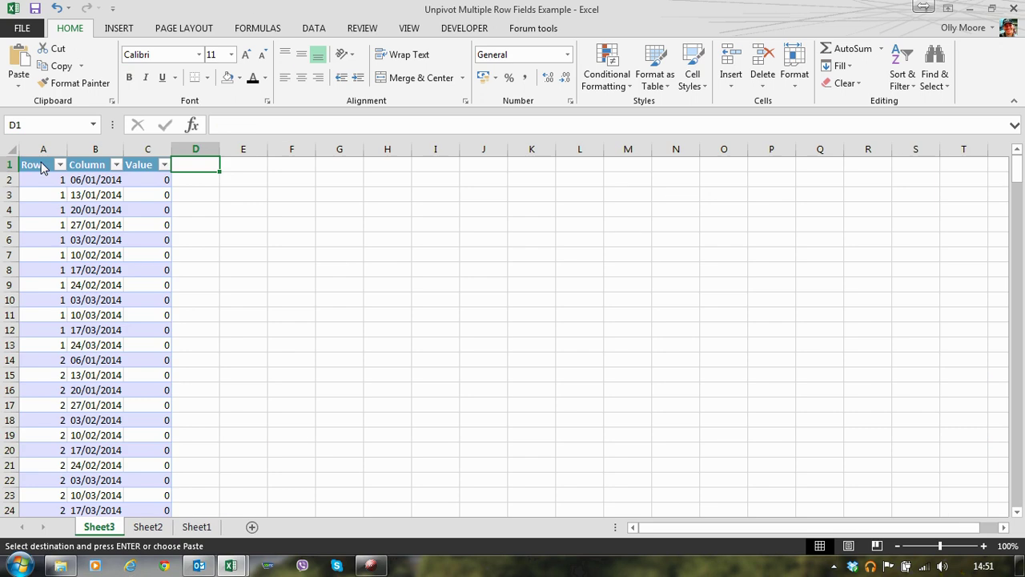
key("ctrl+v")
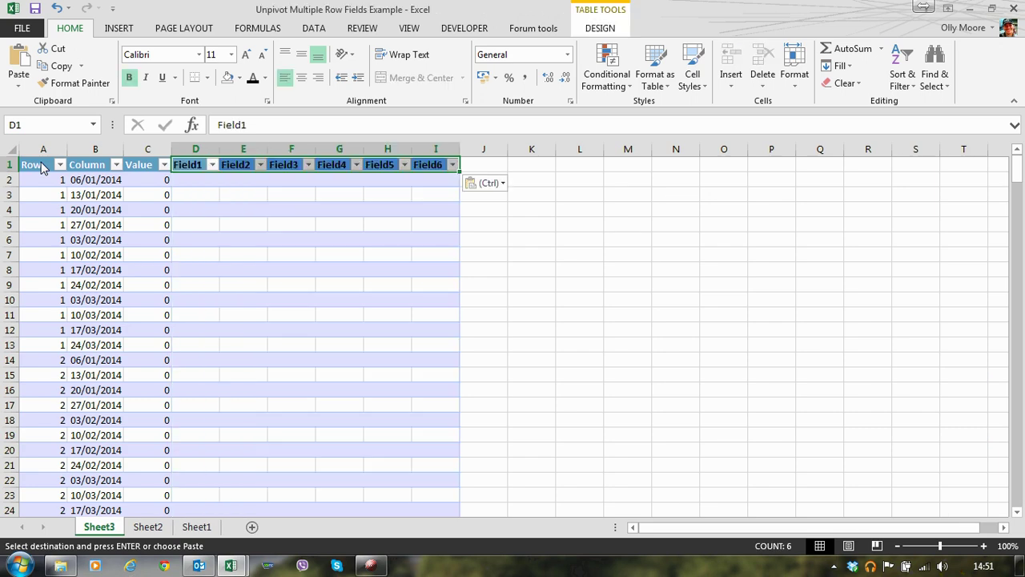
key("ctrl+z")
key("Down")
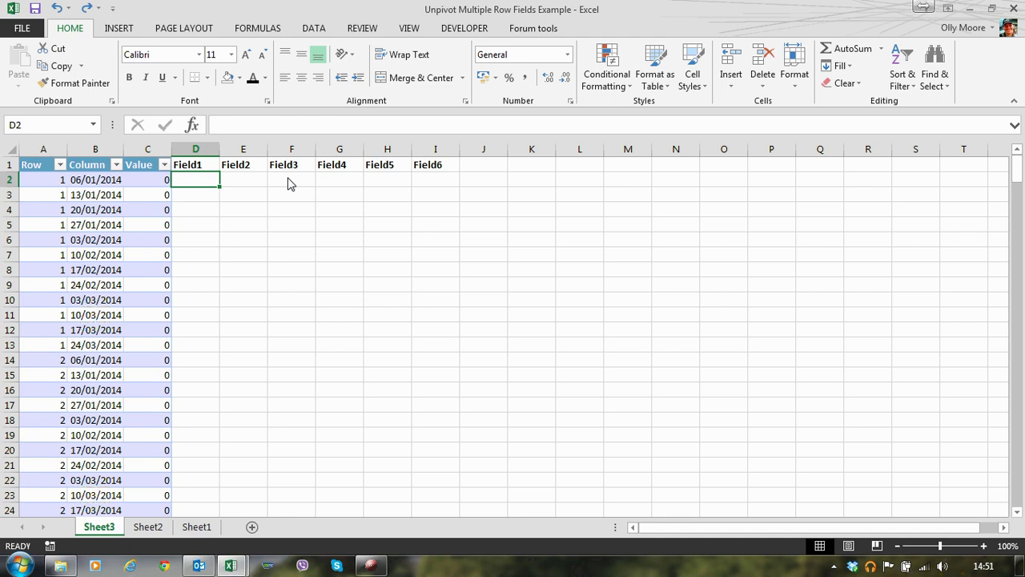
type("=")
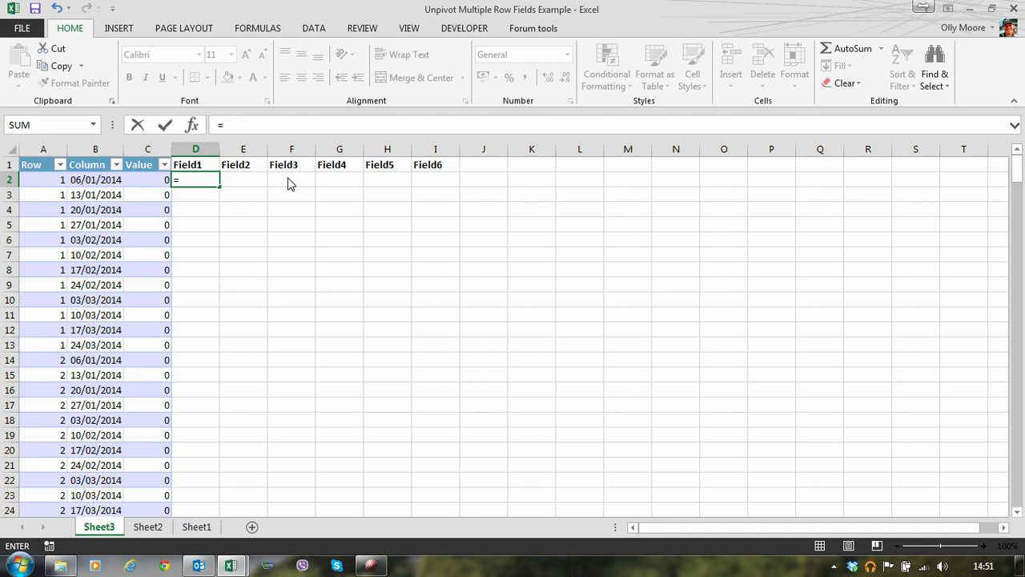
type("index(")
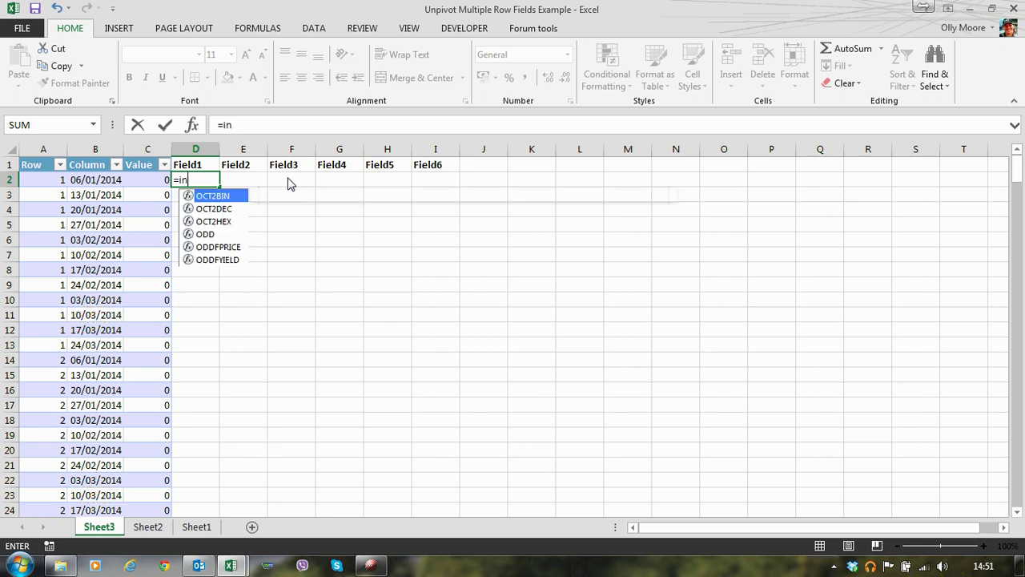
left_click(196, 527)
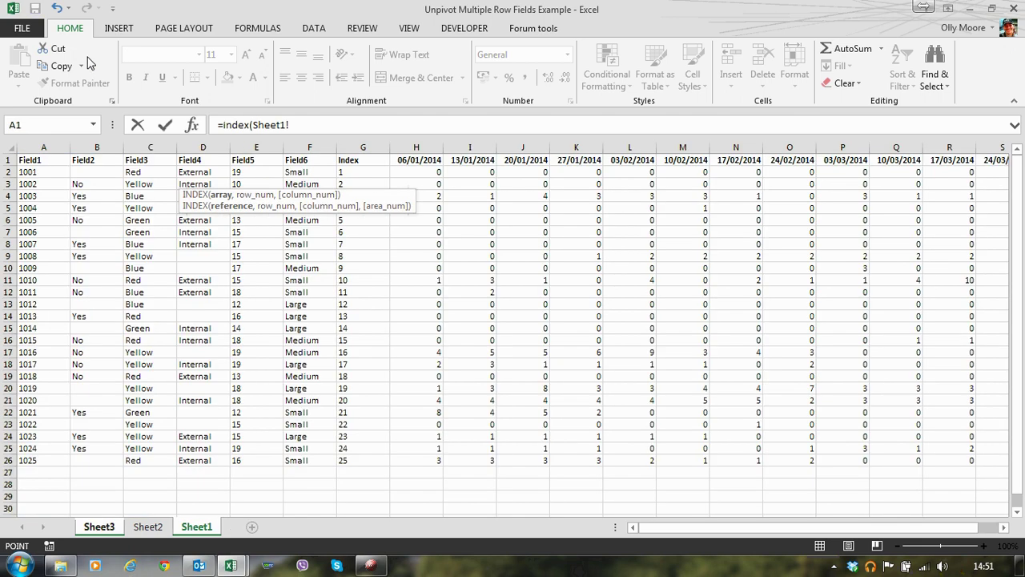
left_click(46, 174)
key("shift+Right")
key("shift+Right")
key("shift+Right")
key("shift+Right")
key("shift+Right")
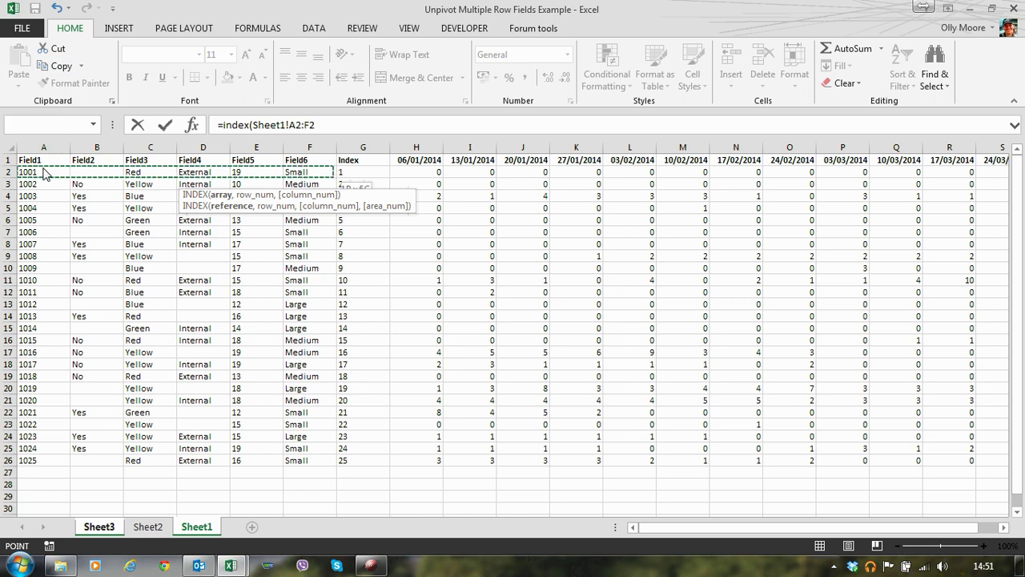
key("ctrl+shift+Down")
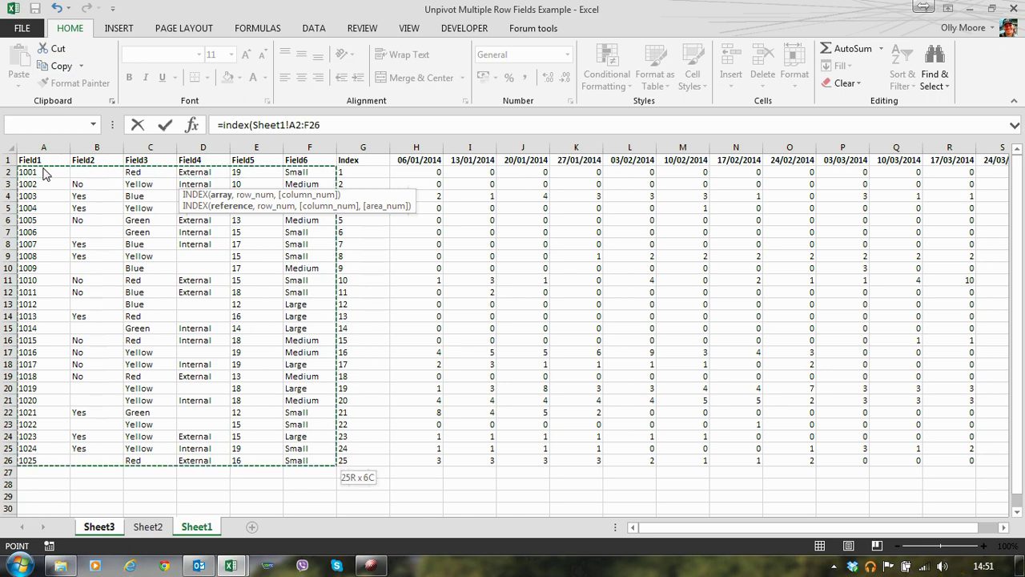
type(",")
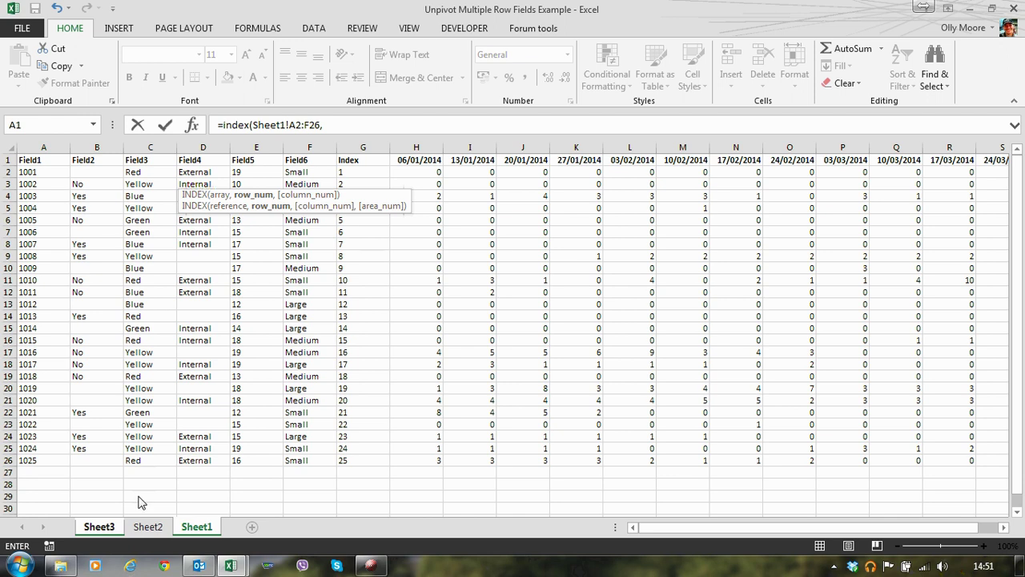
left_click(99, 527)
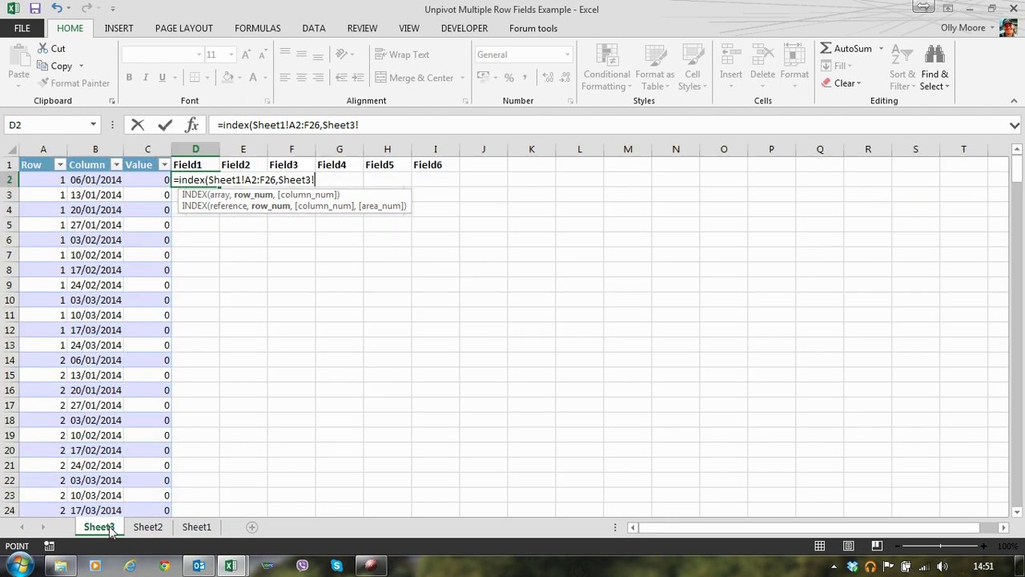
left_click(52, 181)
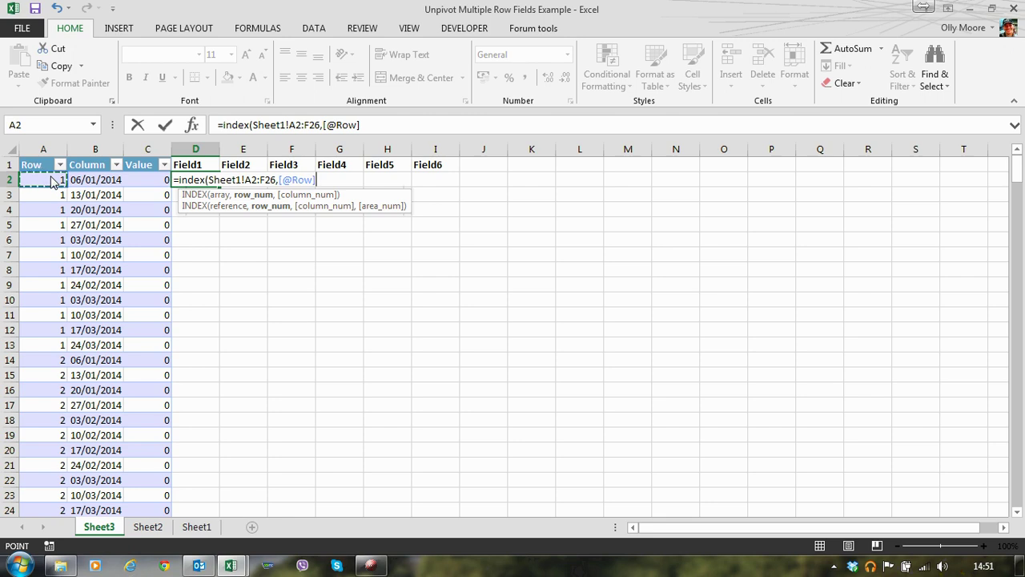
type(",")
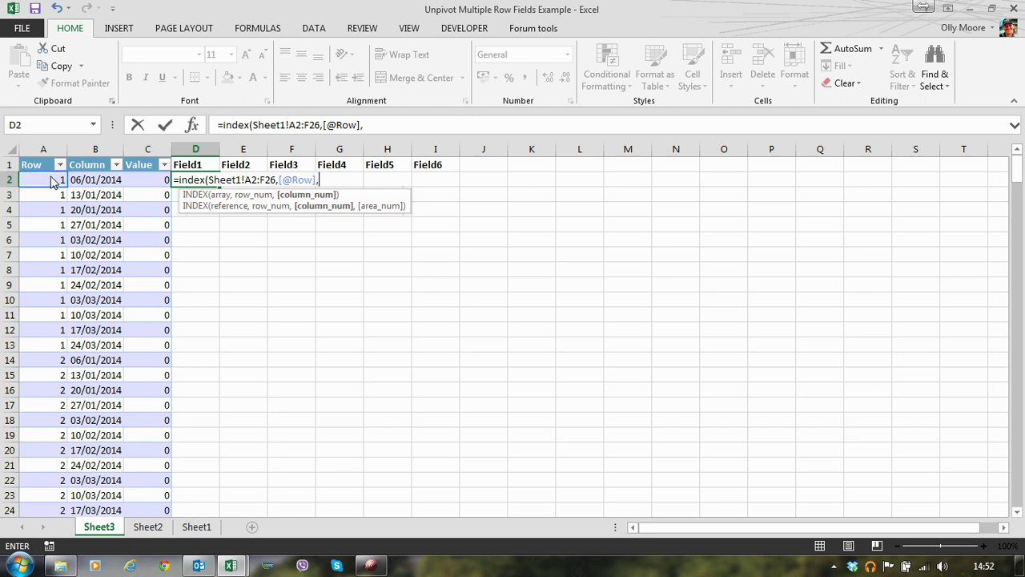
type("column()")
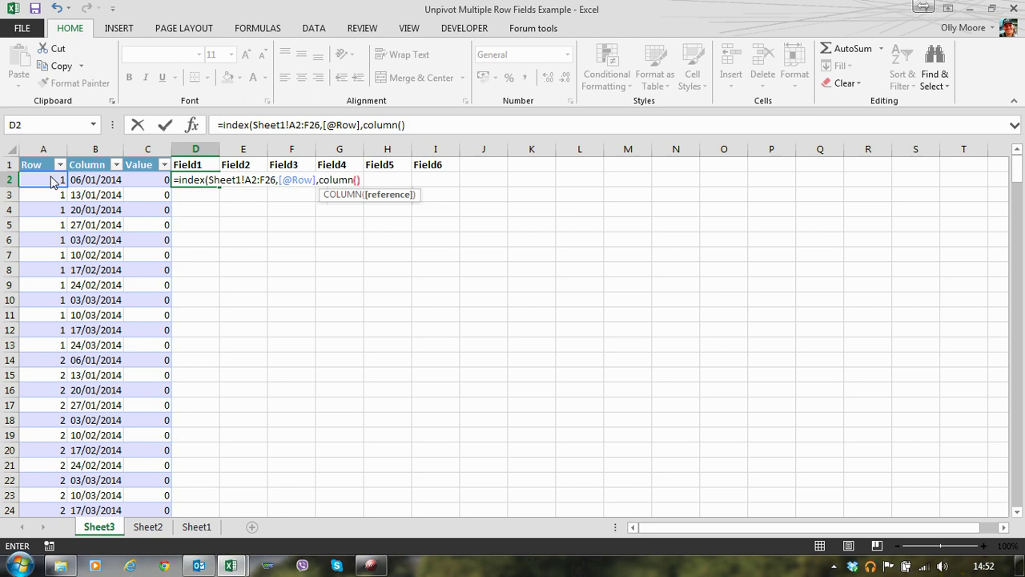
type("-")
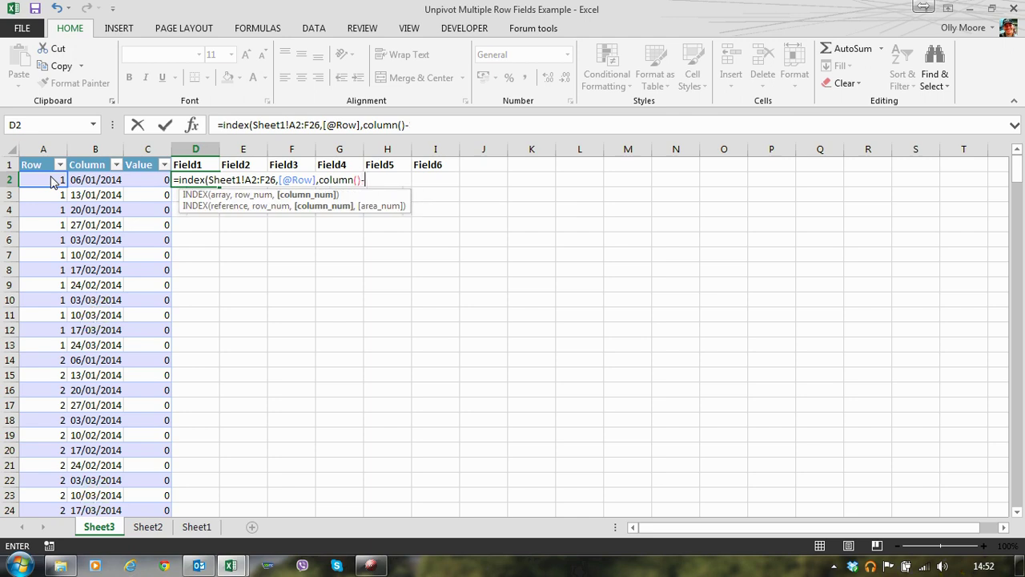
type("3")
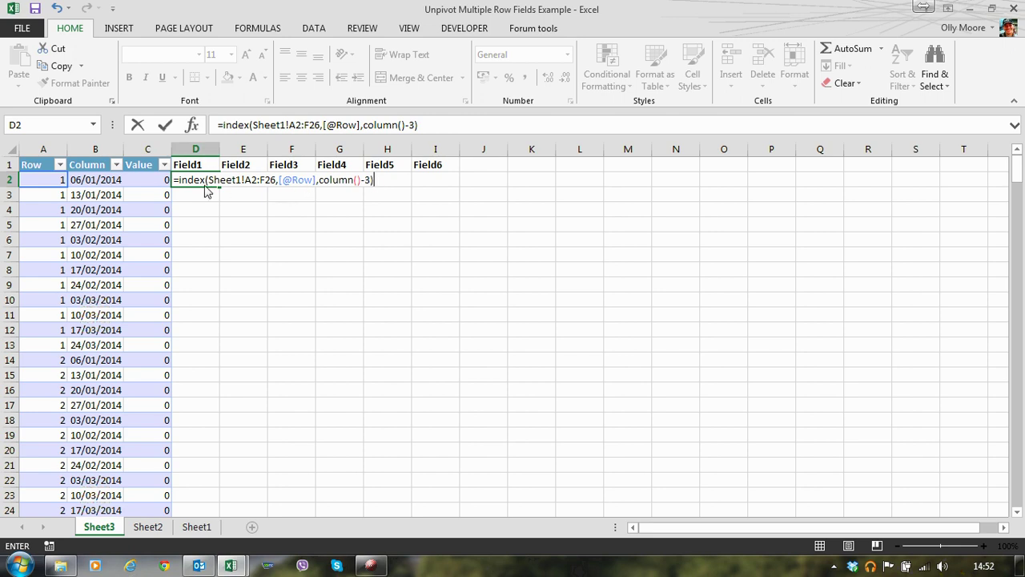
Make the lookup range $A$2:$F$26 absolute and confirm the formula, returning 1001.
left_click(254, 183)
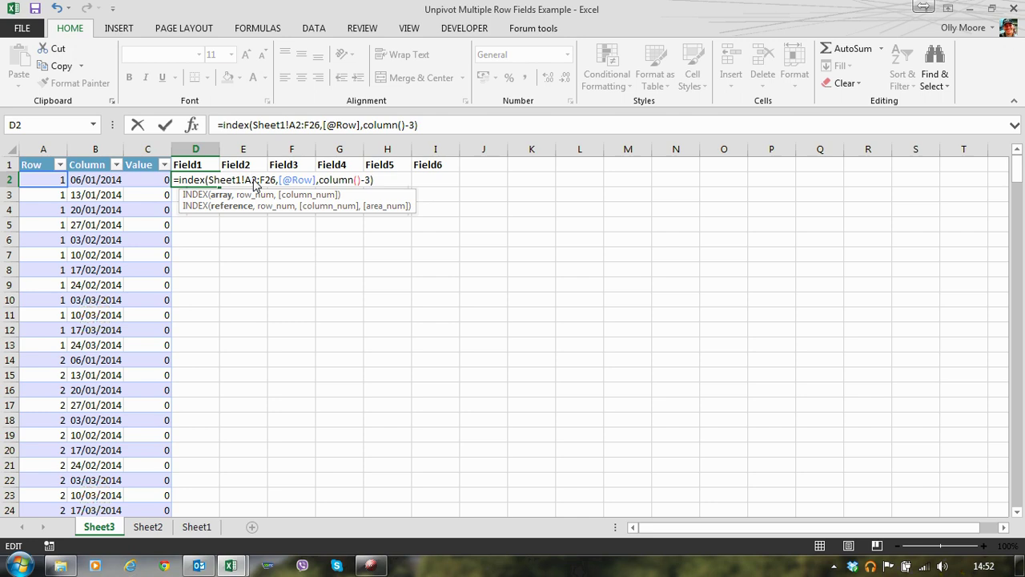
key("F4")
left_click(272, 183)
key("F4")
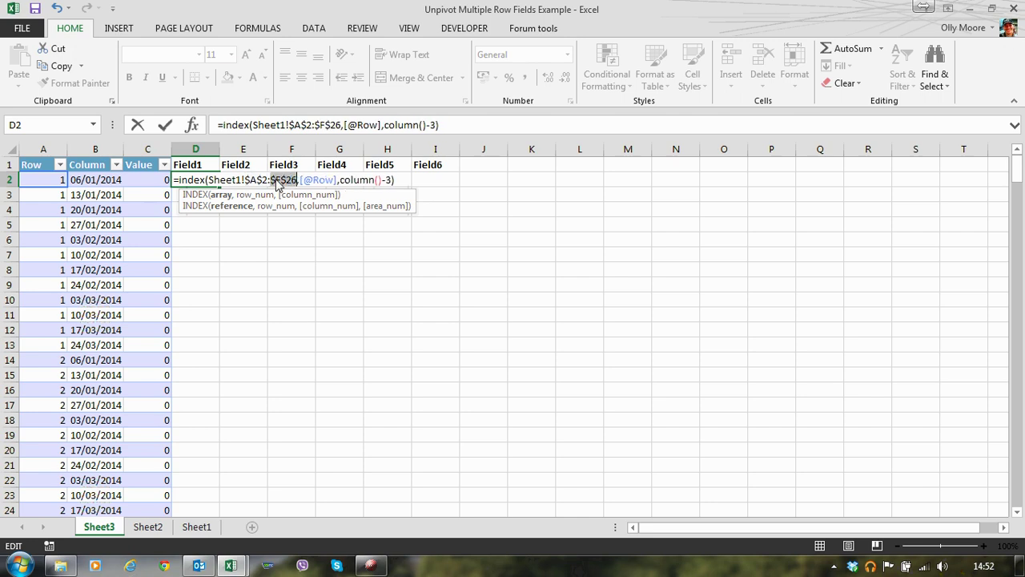
key("Return")
left_click(214, 184)
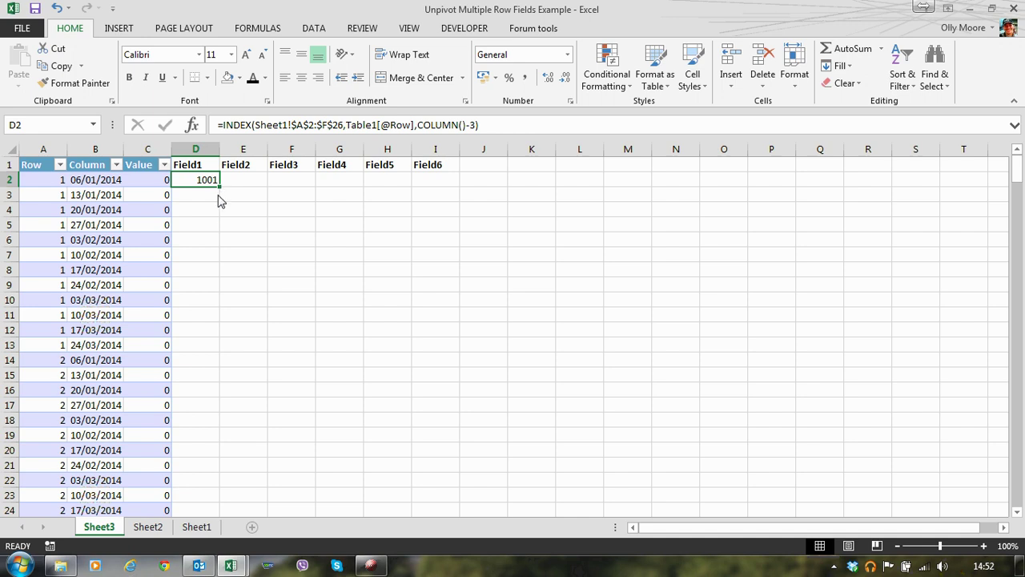
Paste the D2 INDEX formula over D2:H301 for Field1–Field5.
key("ctrl+c")
key("Down")
key("ctrl+shift+Down")
key("ctrl+shift+Up")
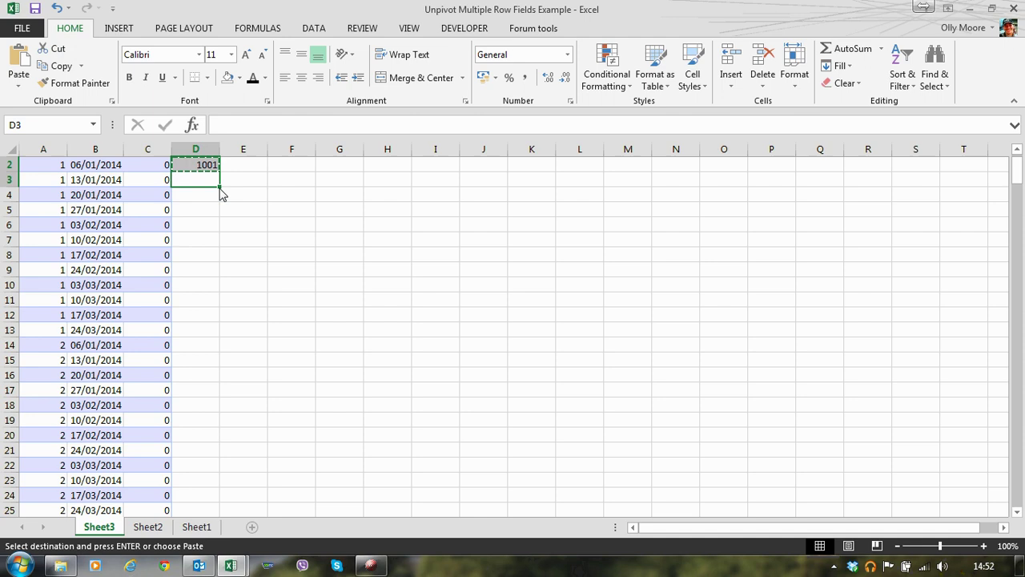
key("ctrl+shift+End")
key("shift+Right")
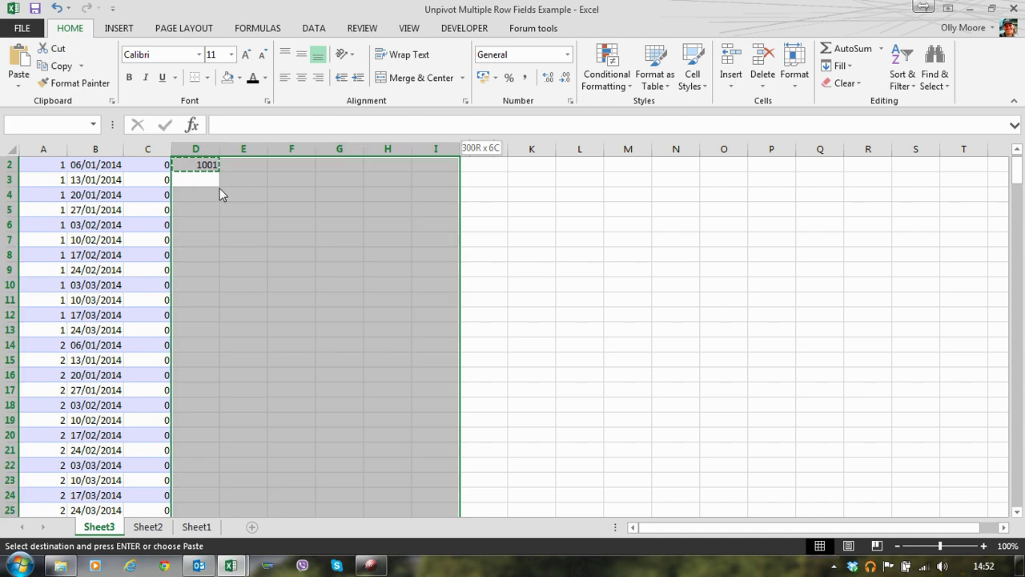
key("shift+Left")
key("shift+Left")
key("shift+Left")
key("shift+Right")
key("shift+Right")
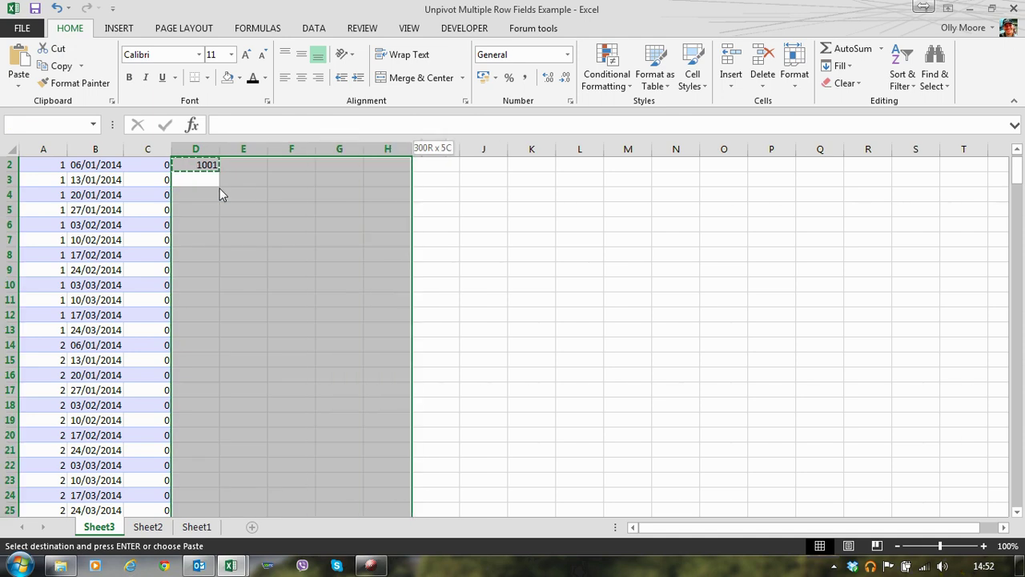
key("ctrl+v")
key("Escape")
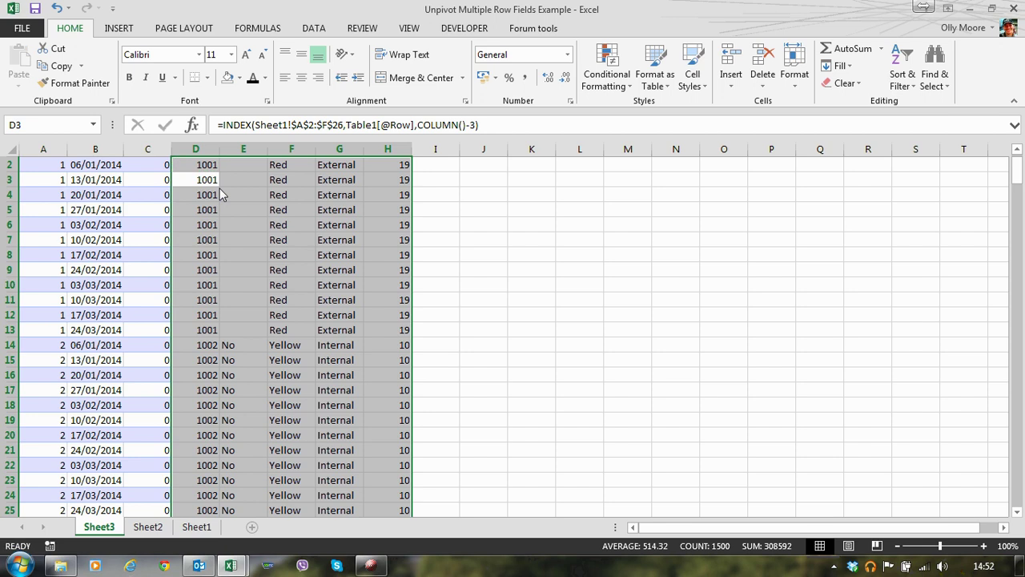
Copy the H2:H301 formulas into column I for Field6.
key("ctrl+Home")
key("Right")
key("Right")
key("Right")
key("Right")
key("Right")
key("Right")
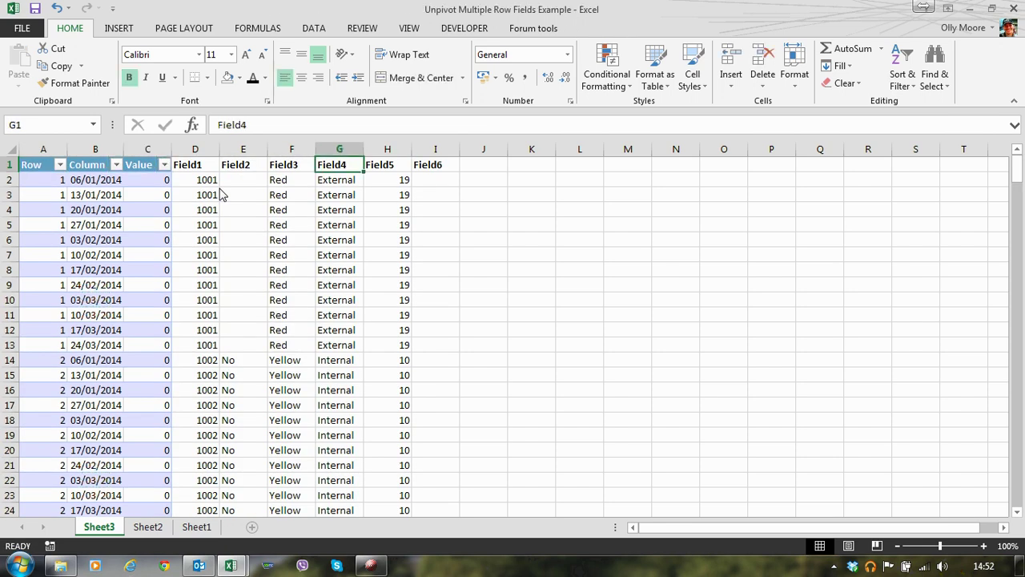
key("Right")
key("Down")
key("ctrl+shift+Down")
key("ctrl+c")
key("Right")
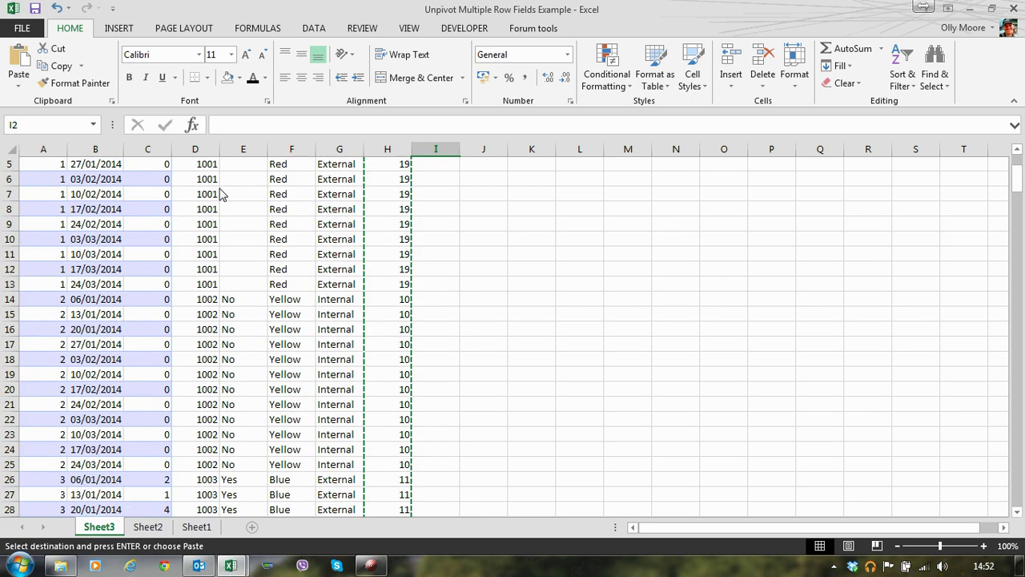
key("ctrl+v")
key("Escape")
key("ctrl+Home")
Review the filled formula results and move to the empty J1 header cell.
key("Right")
key("Right")
key("Right")
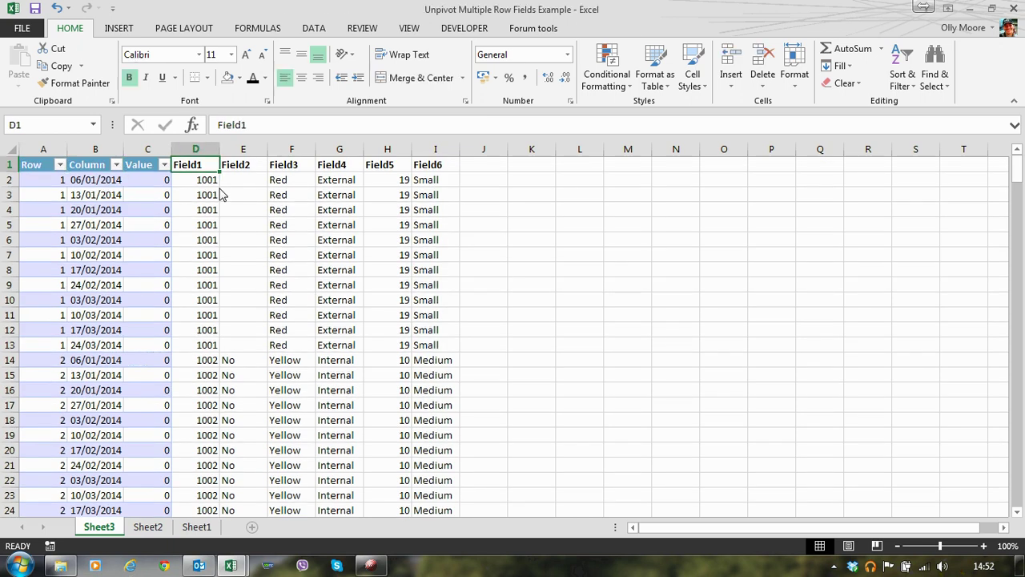
key("Down")
key("Right")
key("Right")
key("Right")
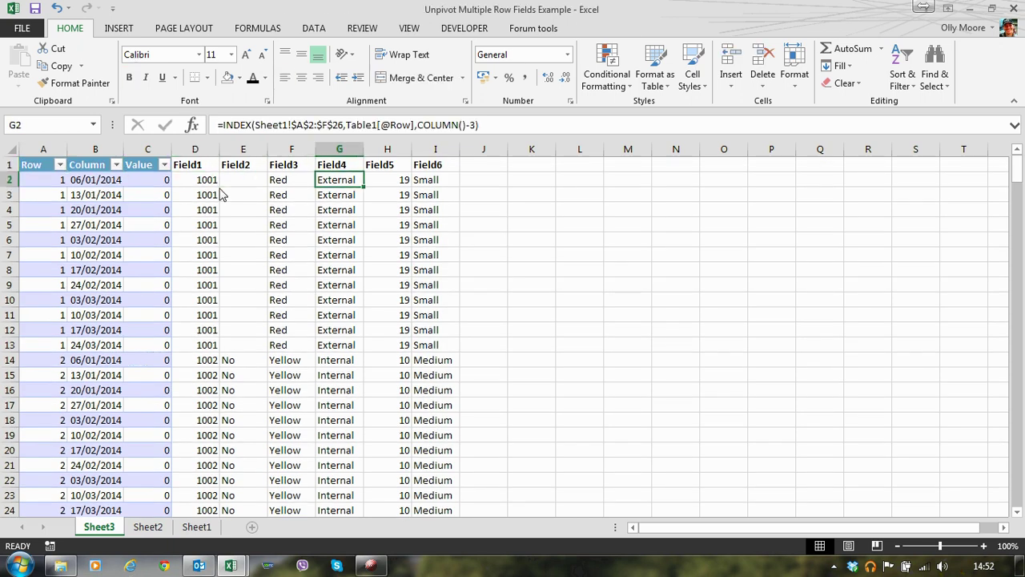
key("Right")
key("Right")
key("Left")
key("Left")
key("Left")
key("Left")
key("Left")
key("Right")
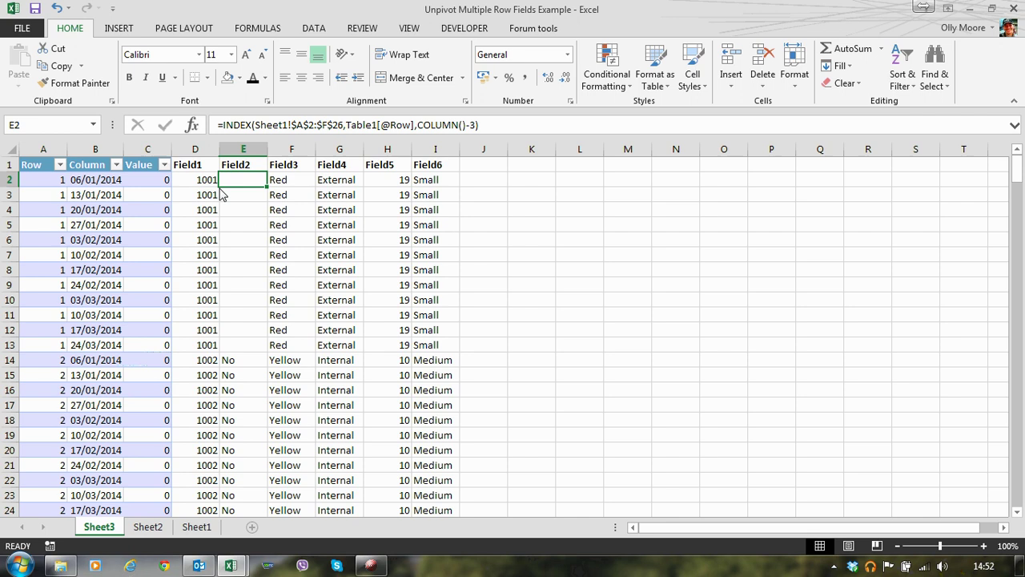
key("Right")
key("Right")
key("Right")
key("Right")
key("Right")
key("Up")
type("Date")
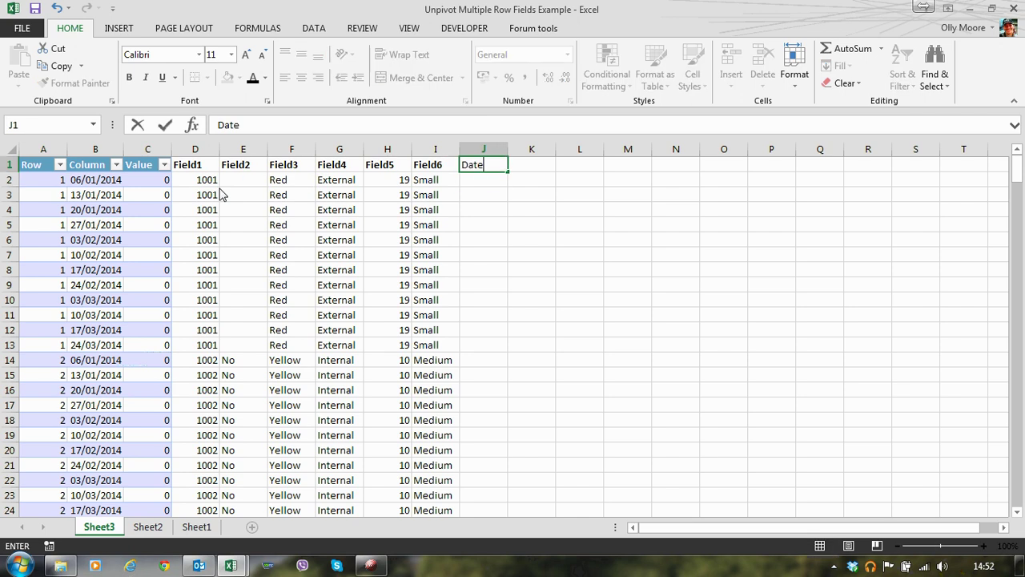
key("Return")
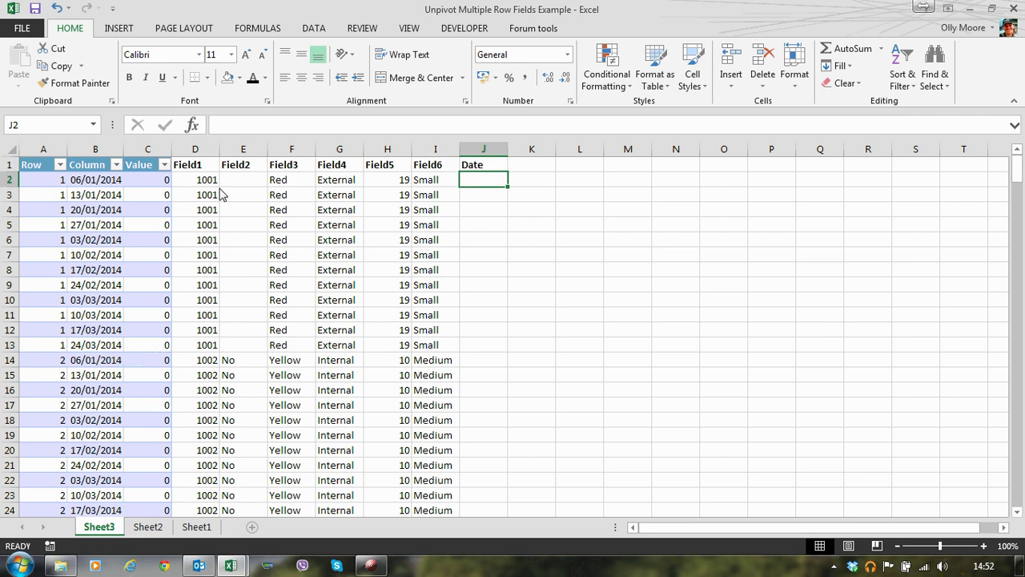
type("=")
key("Left")
key("Left")
key("Left")
key("Left")
key("Left")
key("Left")
key("Left")
key("Left")
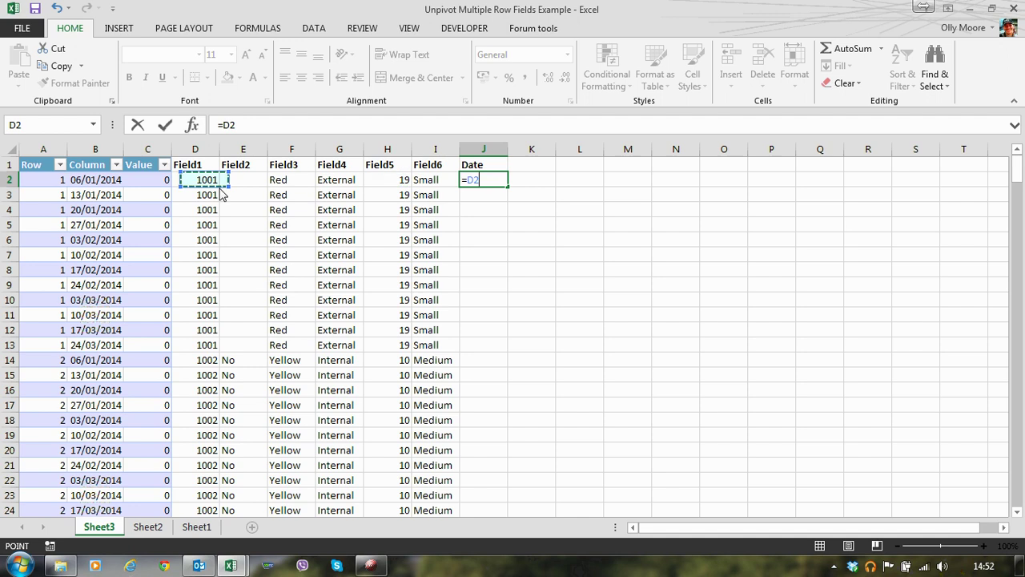
key("Return")
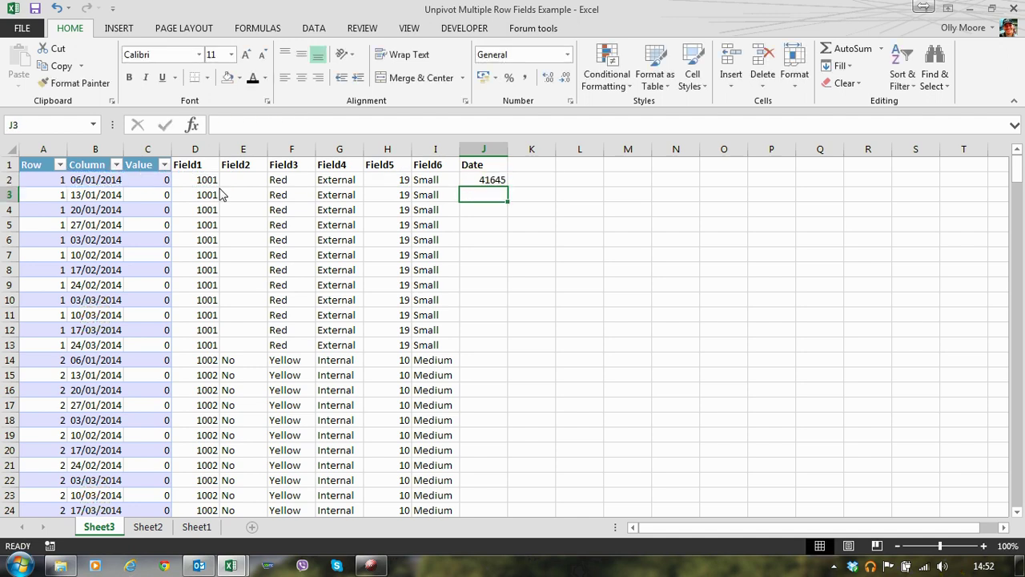
key("Up")
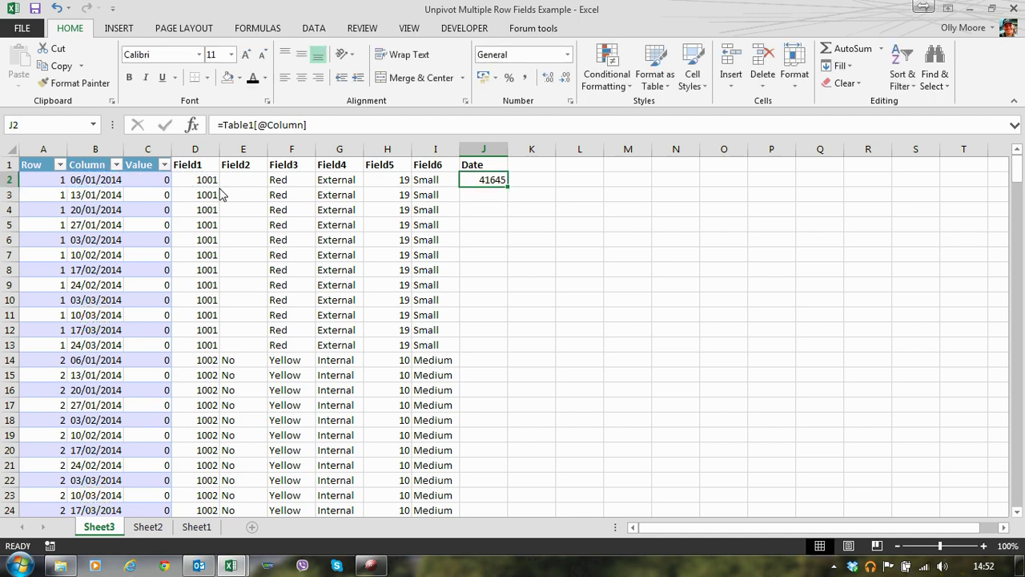
left_click(567, 55)
left_click(583, 230)
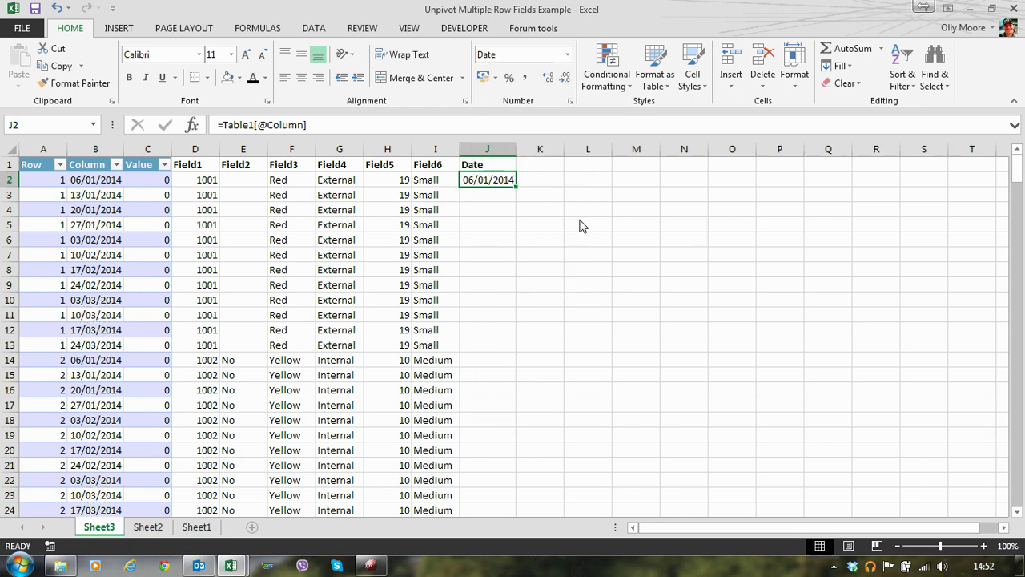
double_click(516, 187)
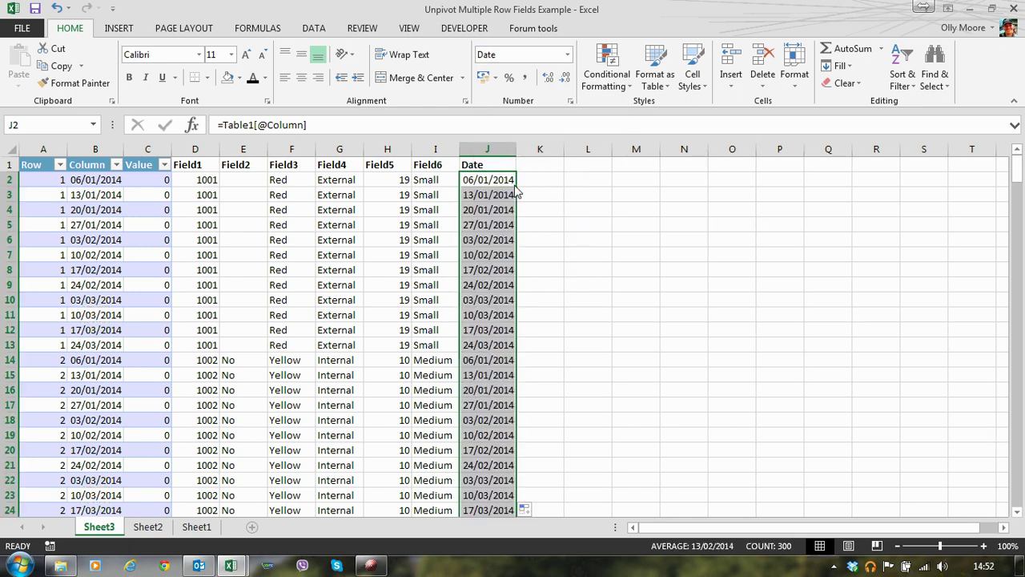
left_click(546, 167)
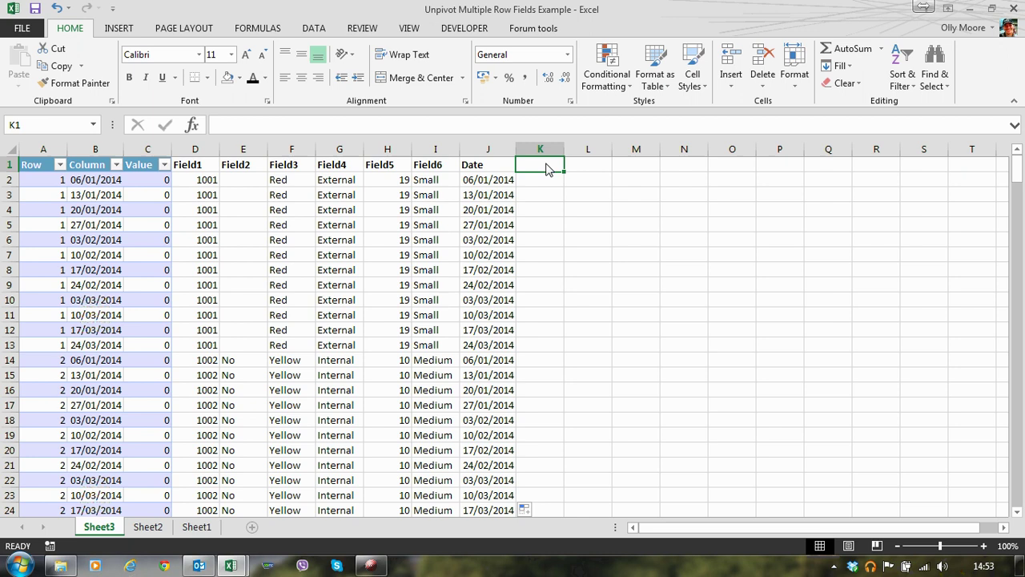
Add a 'Weeknum' column K with =WEEKNUM(J2) filled down, autofitting the column.
type("Week")
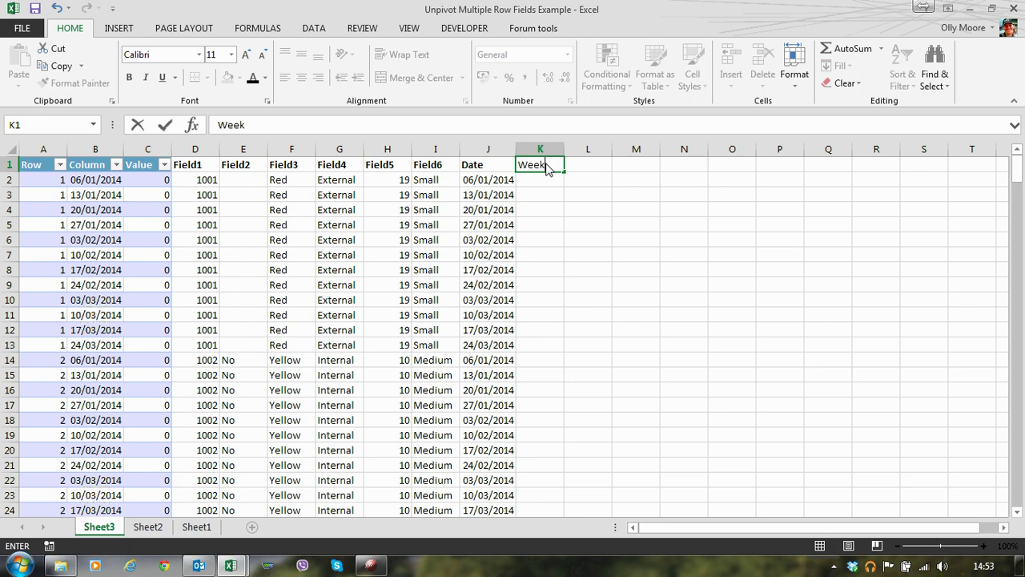
type("num")
key("Return")
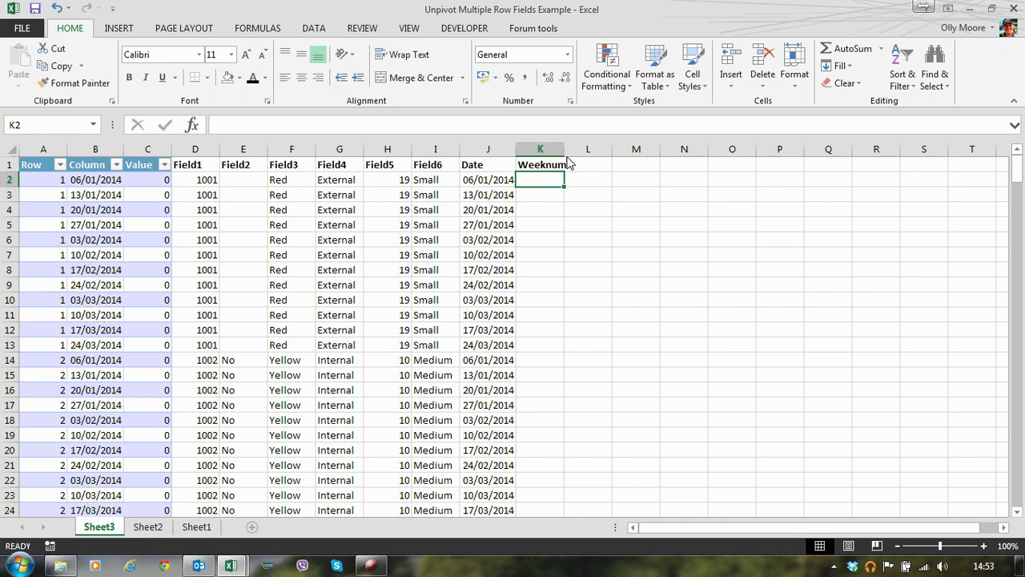
double_click(564, 153)
type("=weeknum*")
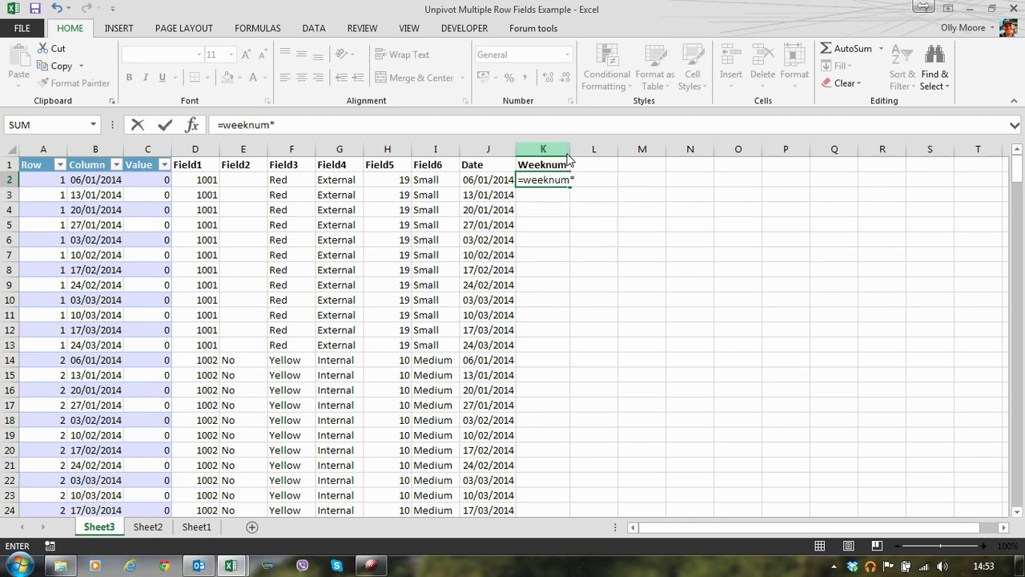
key("BackSpace")
type("(")
key("Left")
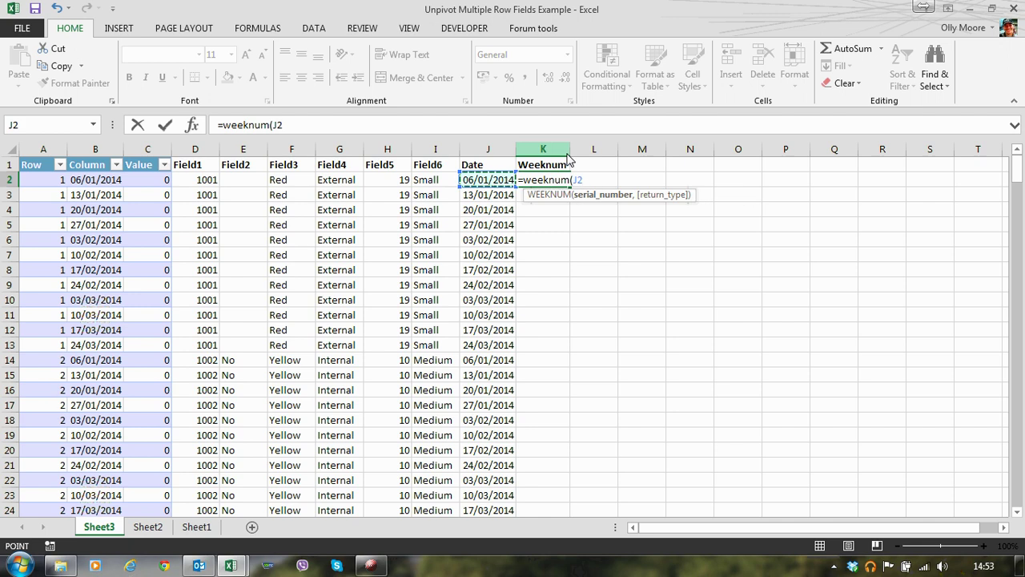
key("Return")
key("Up")
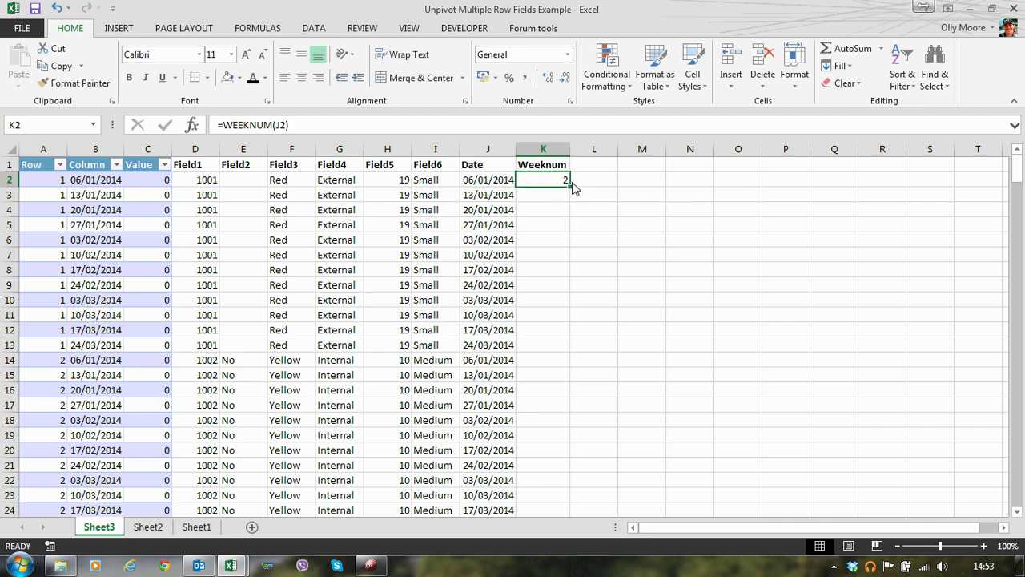
double_click(571, 191)
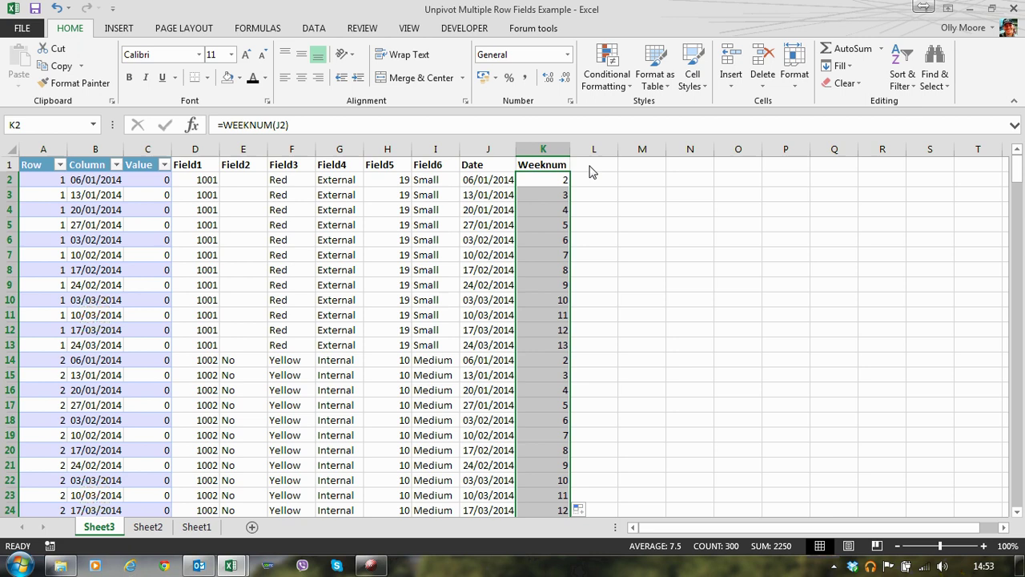
left_click(590, 168)
type("Value")
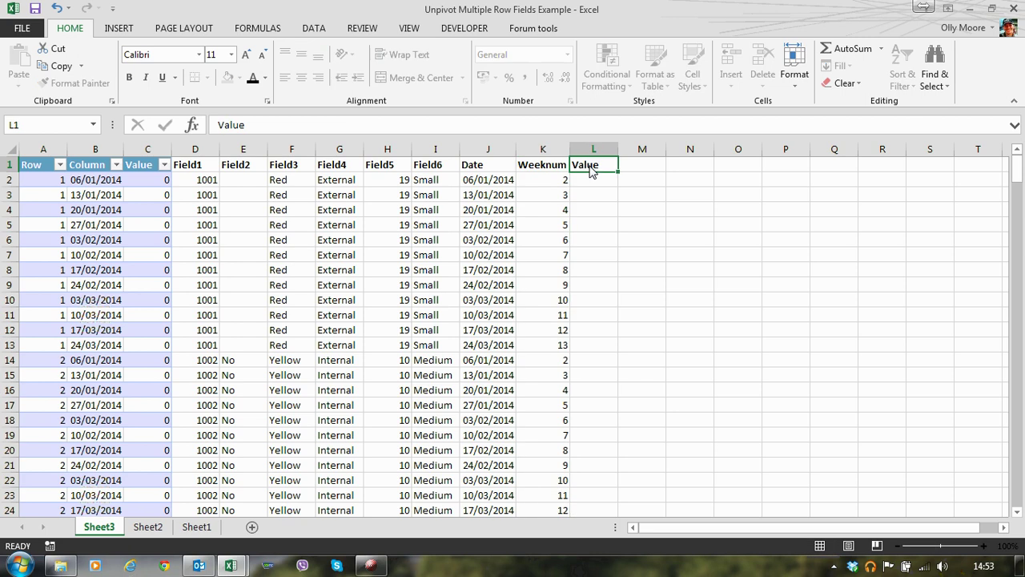
key("Return")
type("=")
key("Left")
key("Left")
key("Left")
key("Left")
key("Left")
key("Left")
key("Left")
key("Left")
key("Left")
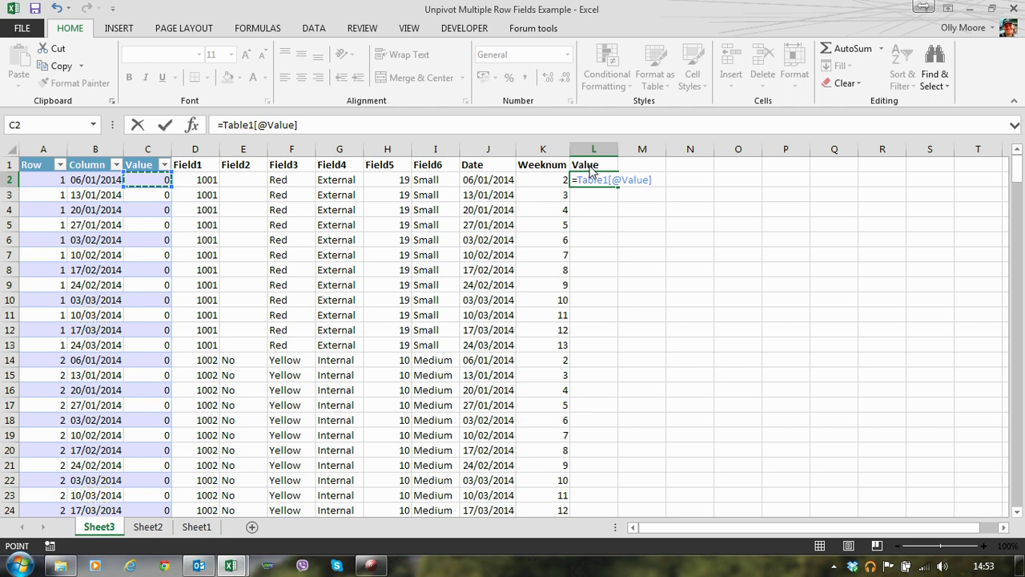
key("Return")
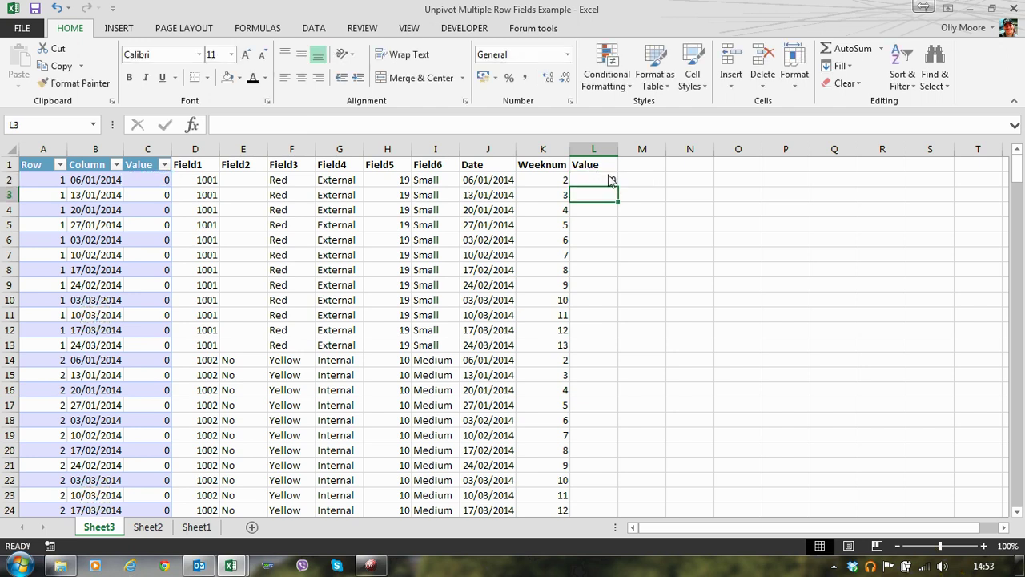
left_click(607, 181)
double_click(619, 190)
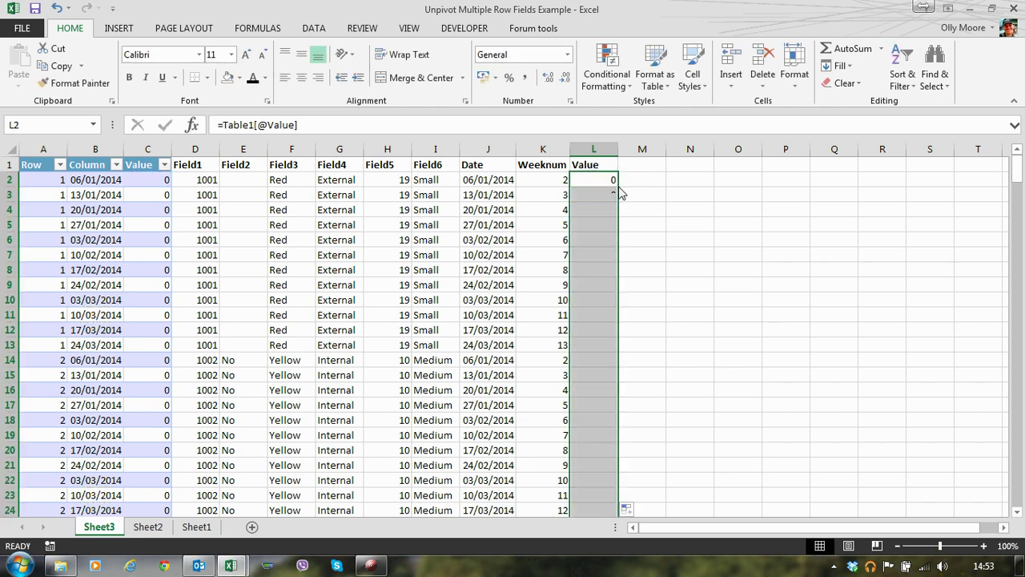
Copy columns D–L from Field1 through Value down to row 301 and paste them back as values only.
left_click(594, 183)
key("Home")
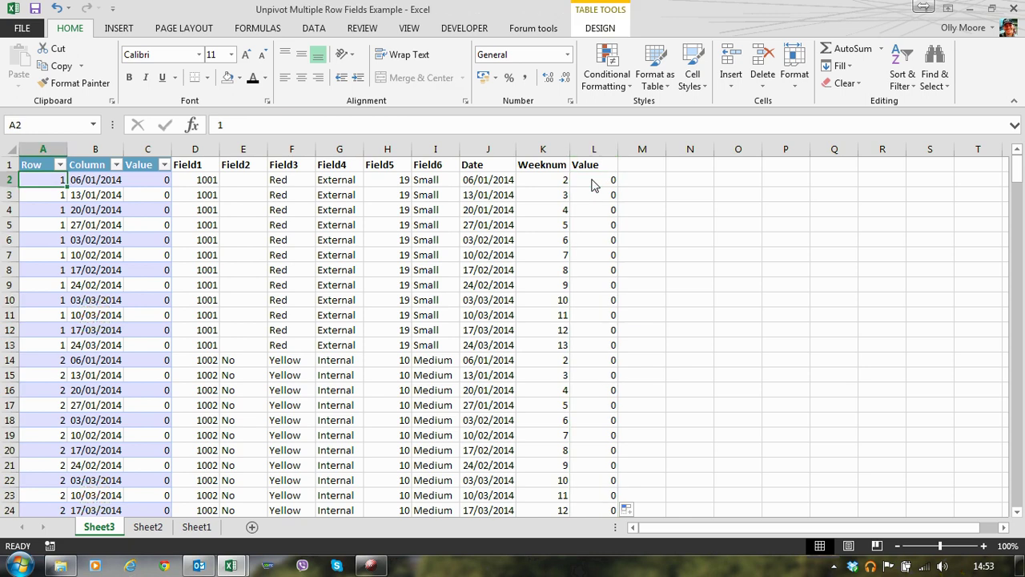
key("Right")
key("Right")
key("Right")
key("Up")
key("shift+Right")
key("shift+Right")
key("shift+Right")
key("shift+Right")
key("shift+Right")
key("shift+Right")
key("shift+Right")
key("shift+Right")
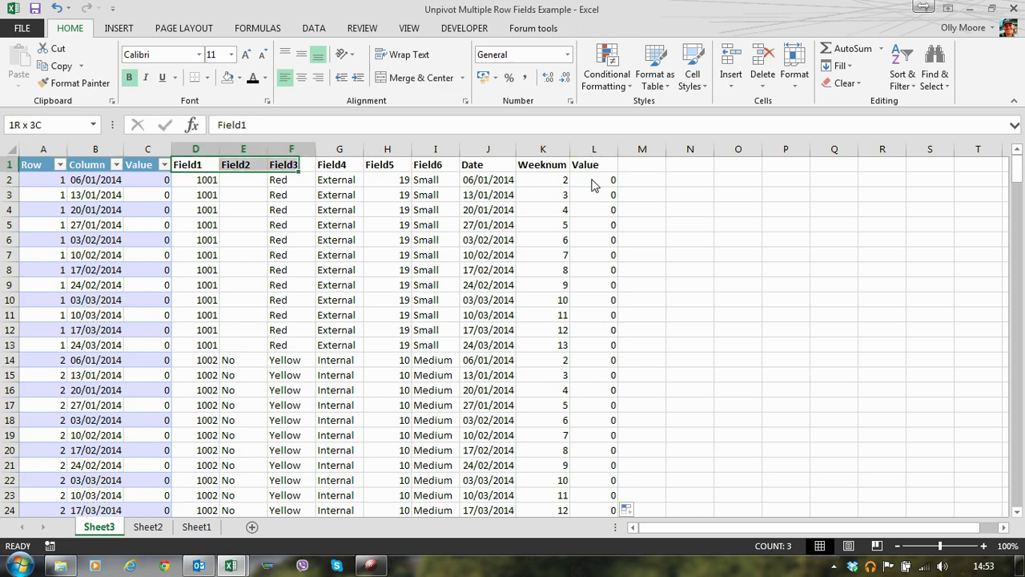
key("ctrl+shift+Down")
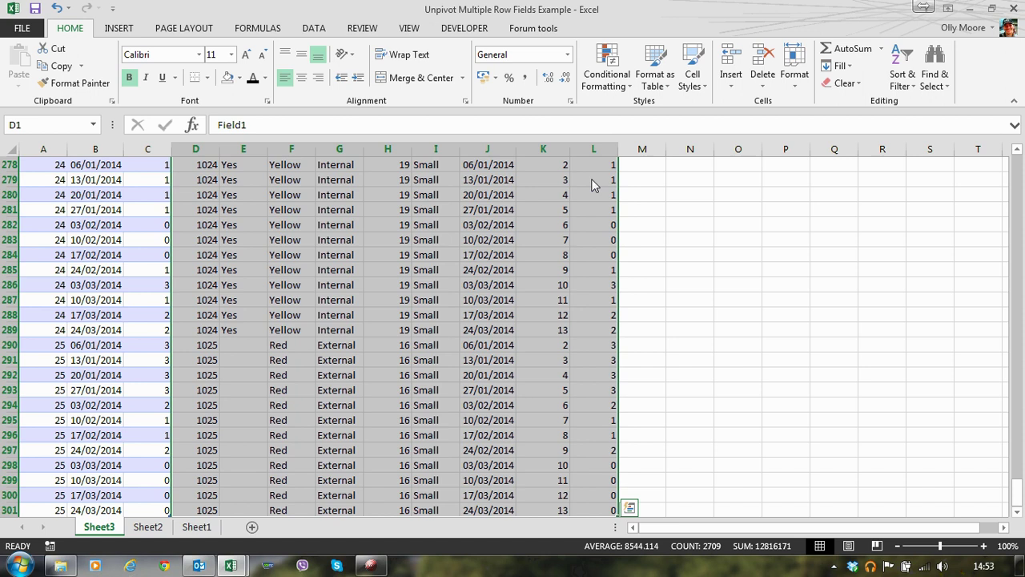
key("ctrl+c")
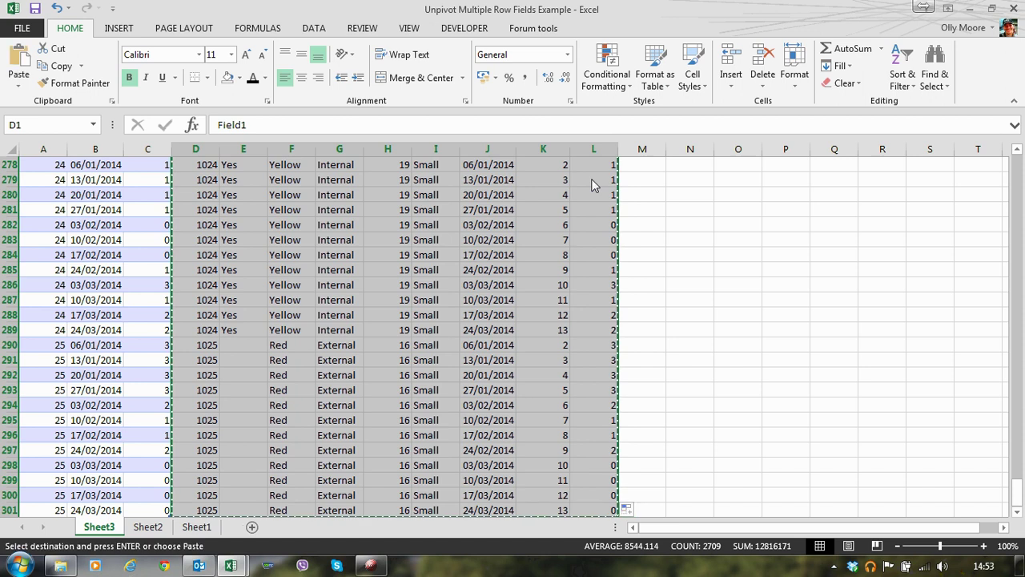
key("ctrl+alt+v")
key("v")
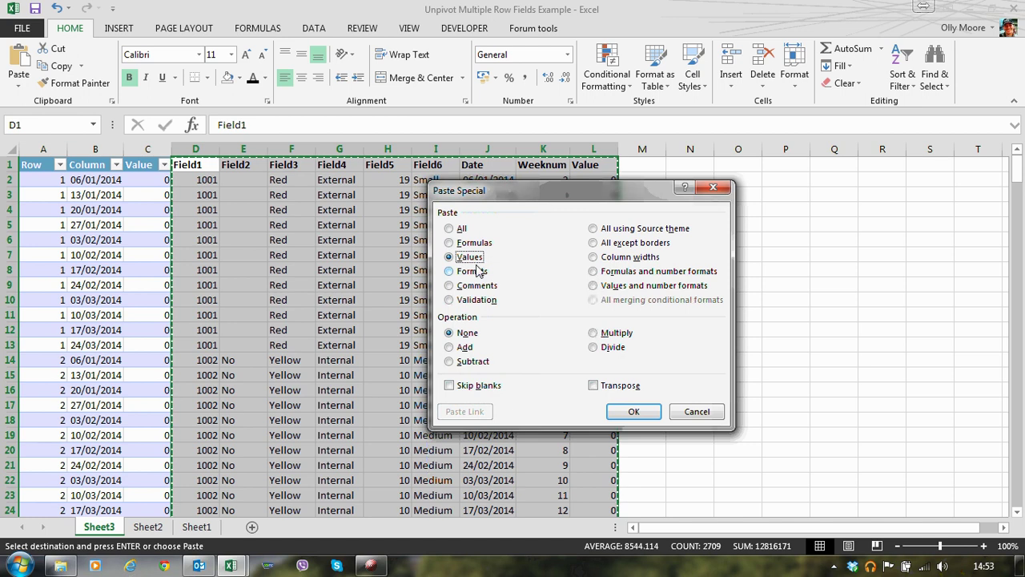
left_click(631, 411)
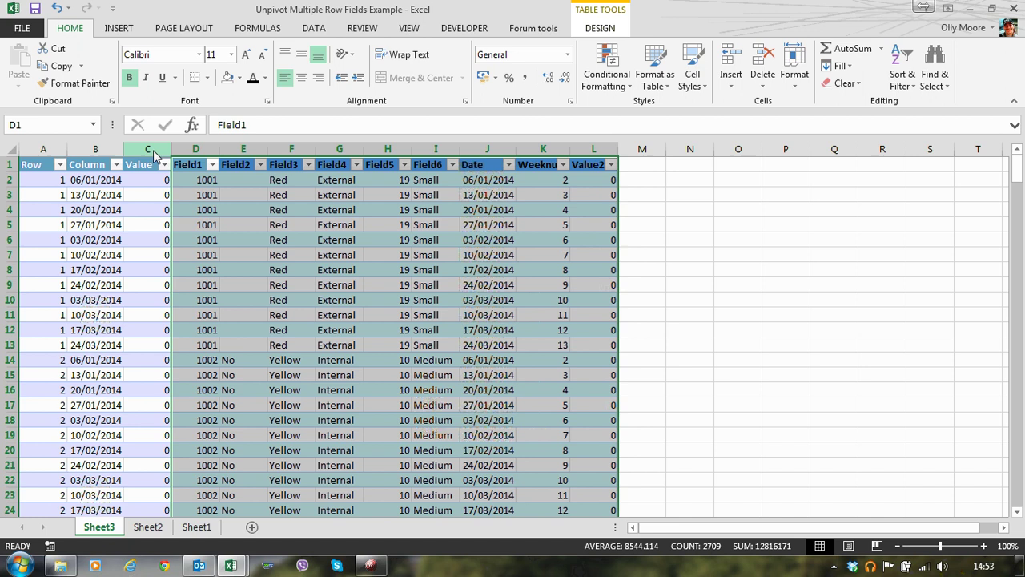
Delete the Row, Column and Value columns A:C from Sheet3 so Field1 starts column A.
left_click_drag(147, 149, 54, 155)
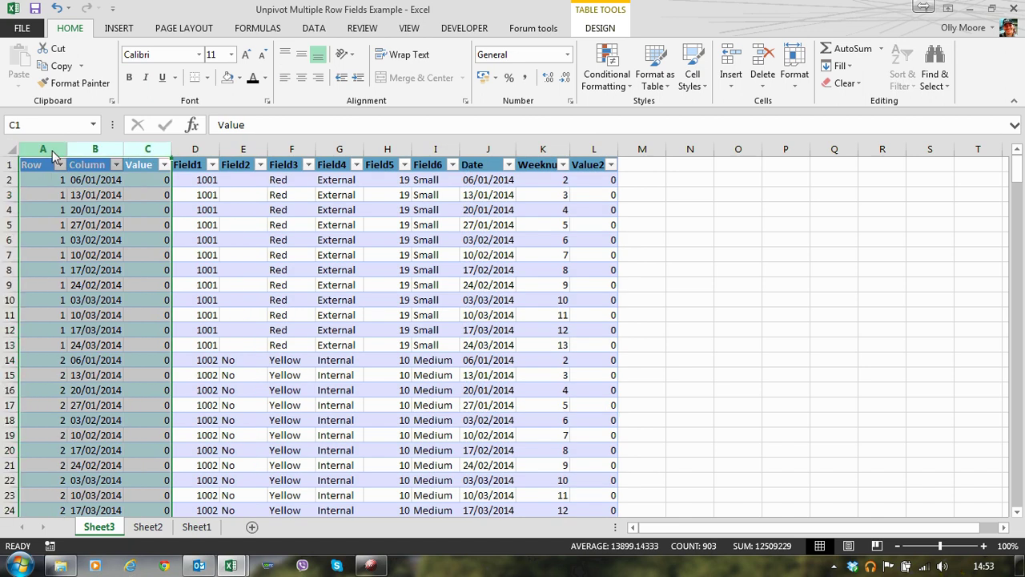
key("ctrl+minus")
left_click(180, 200)
key("ctrl+Home")
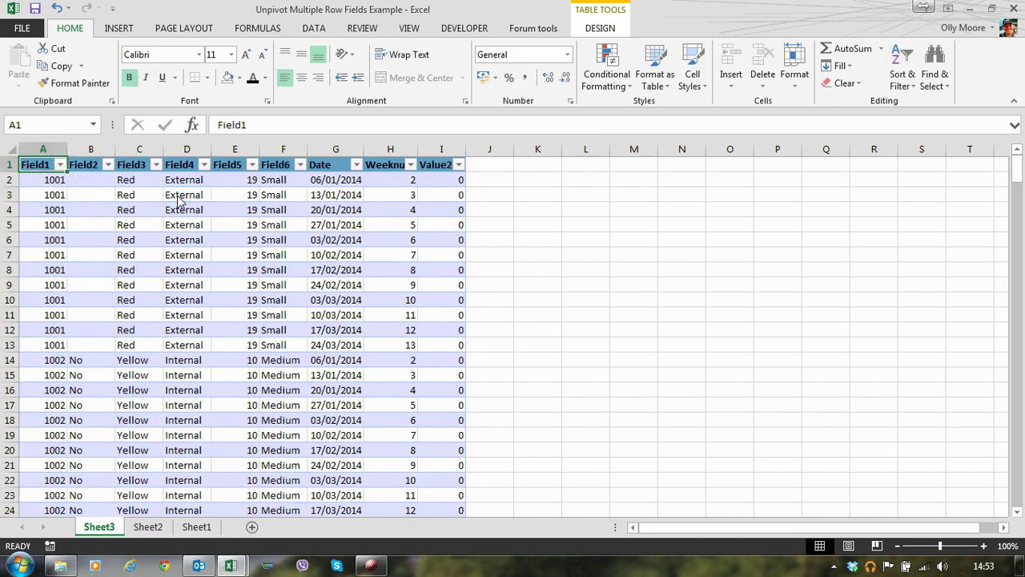
Delete the old pivot sheet Sheet2.
left_click(155, 529)
right_click(155, 533)
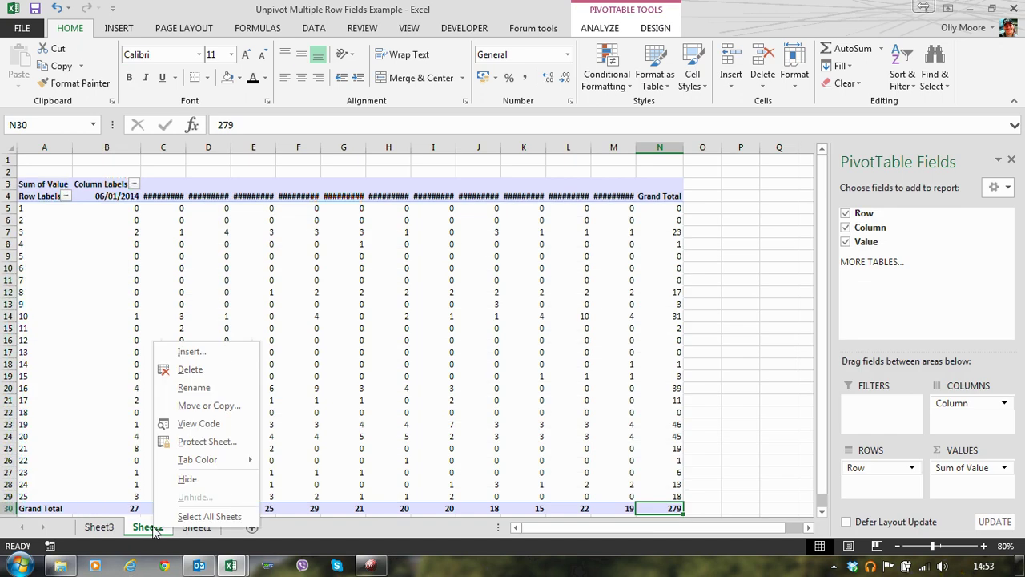
left_click(225, 374)
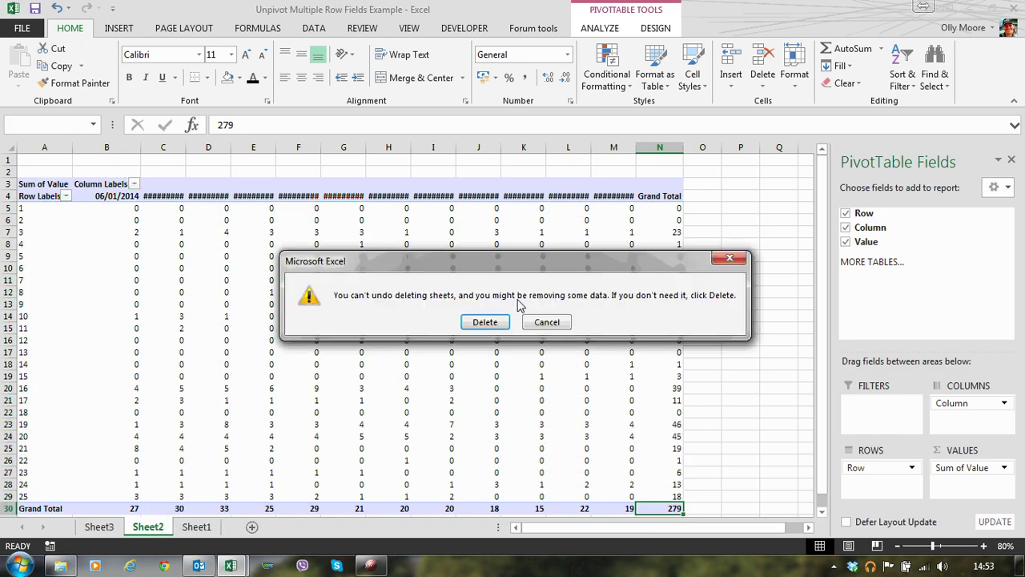
left_click(485, 322)
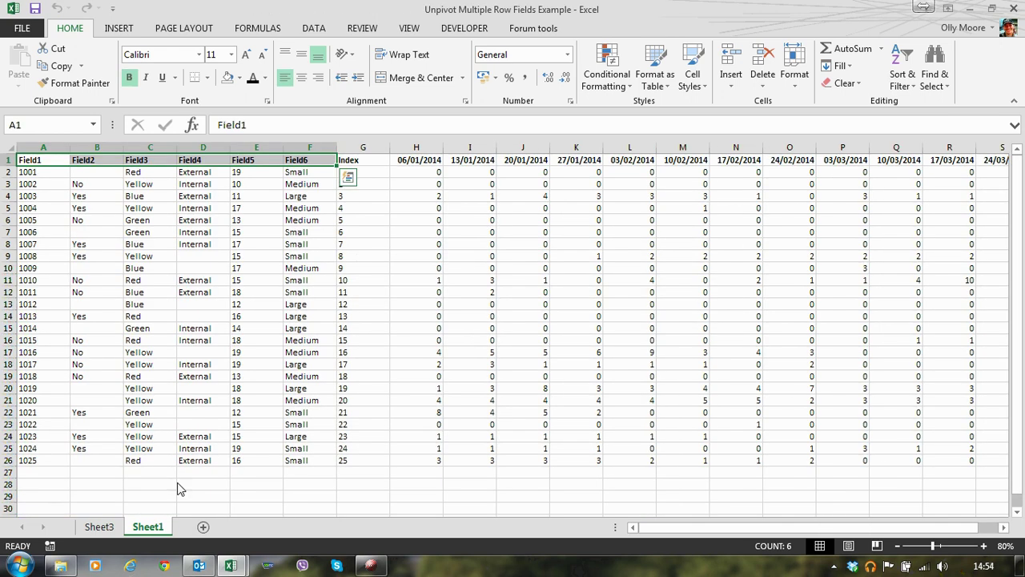
On Sheet3, select the whole table from A1 down to row 301.
left_click(106, 529)
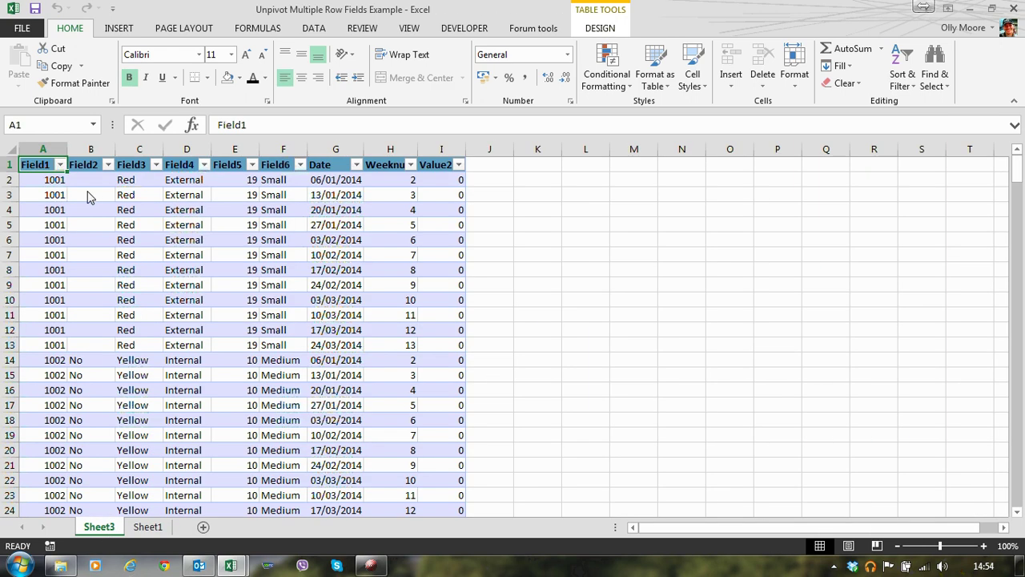
left_click(88, 183)
key("ctrl+Home")
key("ctrl+shift+Right")
key("ctrl+shift+Down")
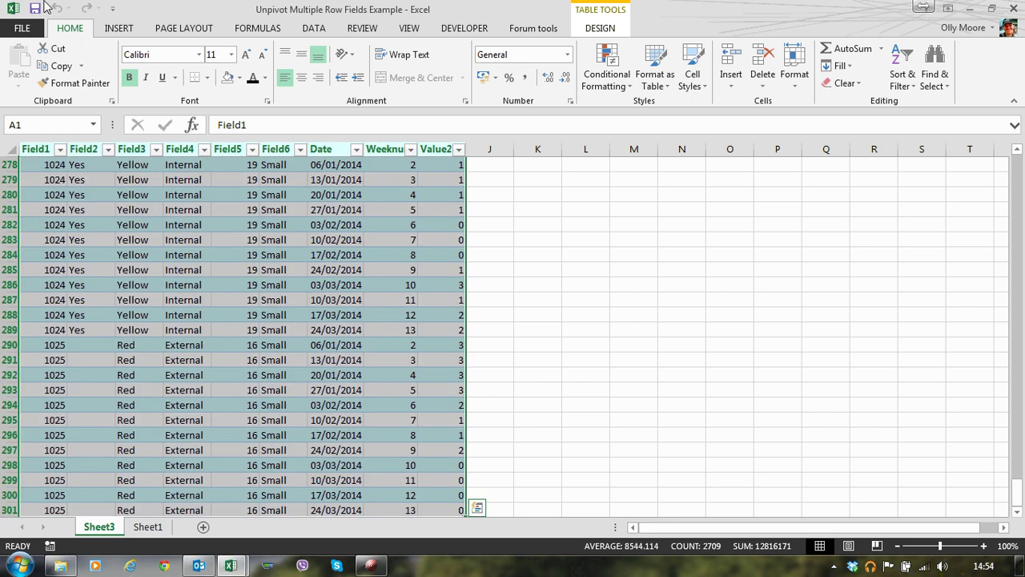
Insert a PivotTable from Table1 on a new worksheet with Date in the rows.
left_click(119, 29)
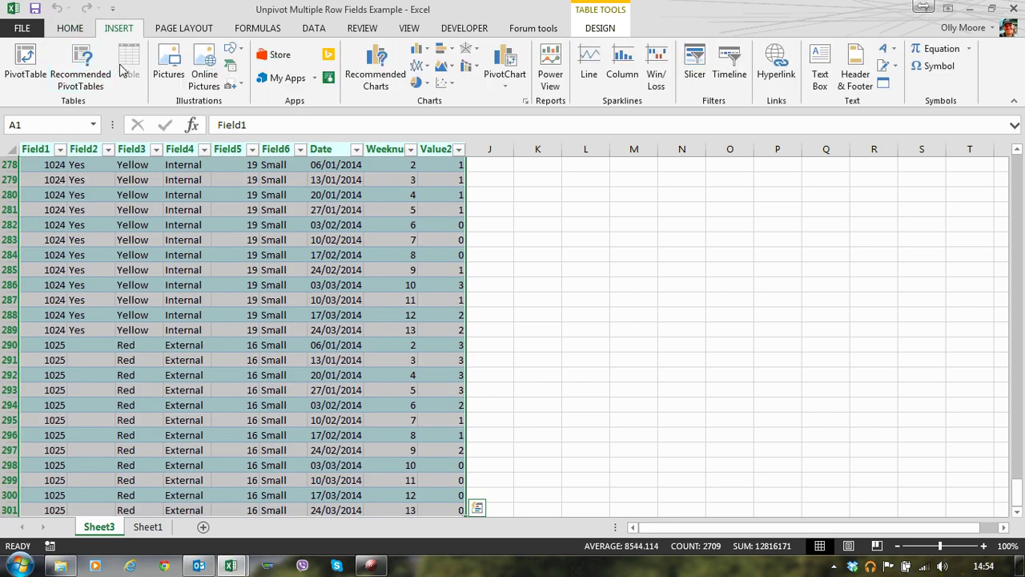
left_click(25, 70)
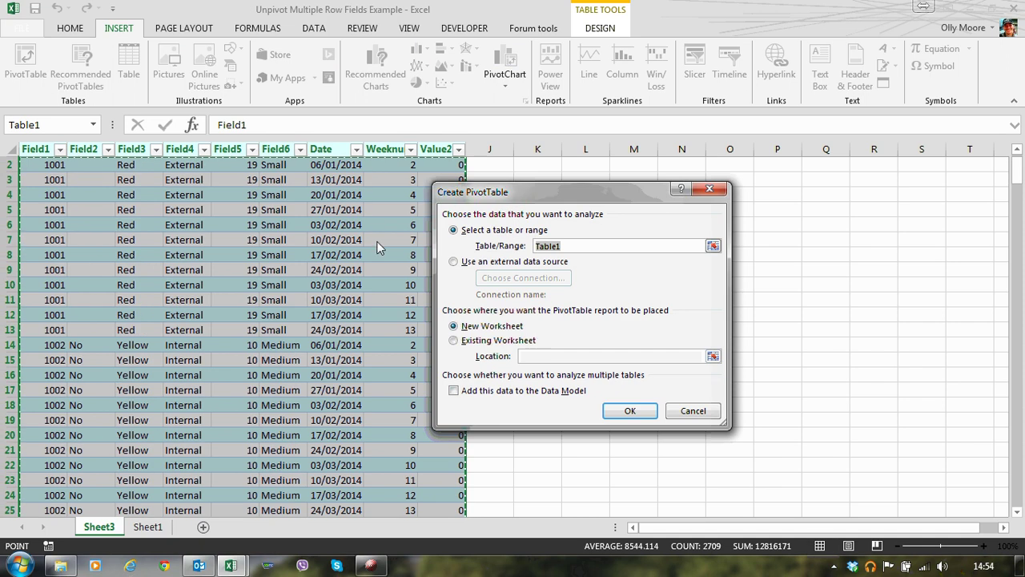
left_click(630, 412)
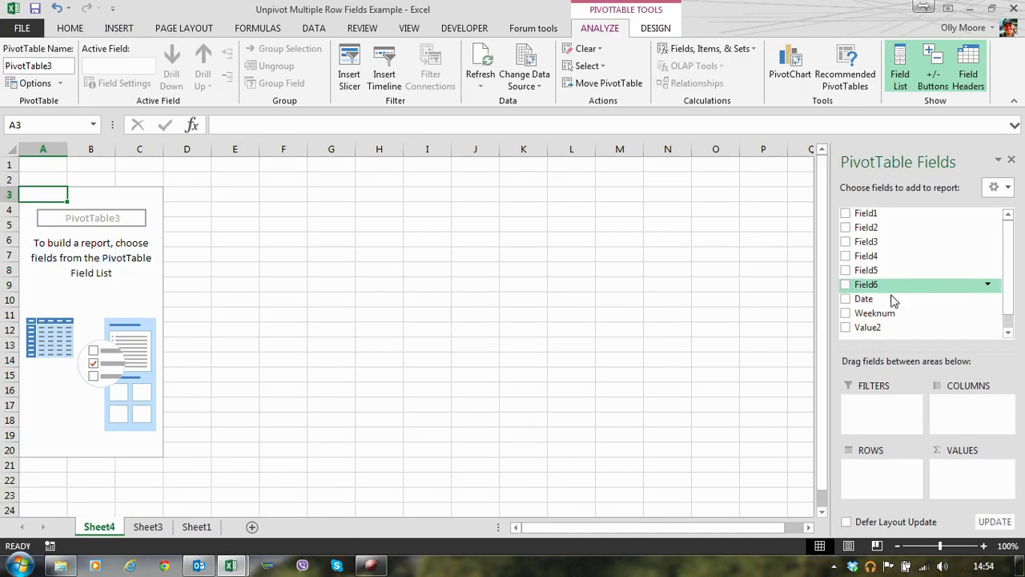
left_click_drag(886, 298, 881, 481)
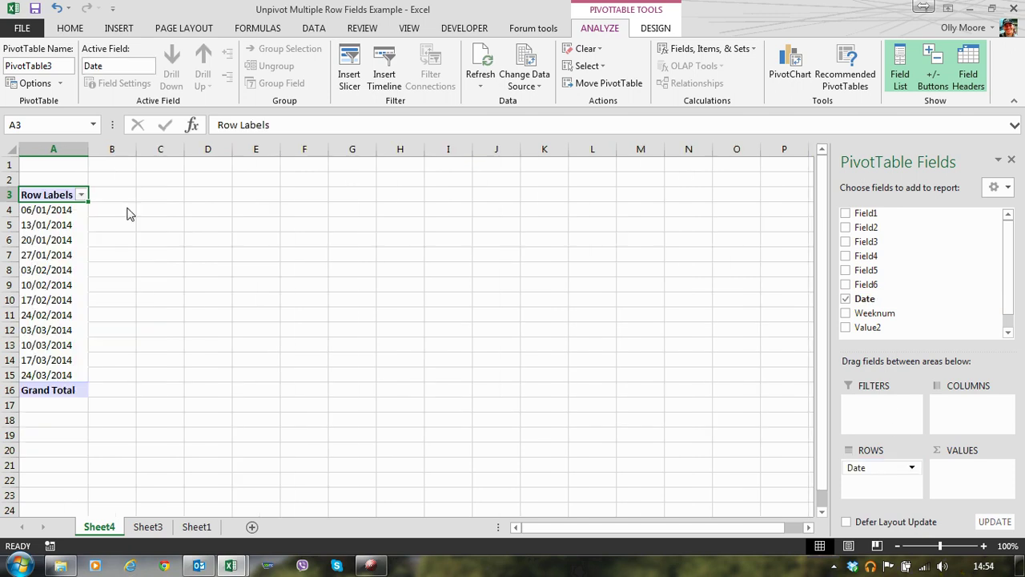
Group the pivot's date row labels by Months and Years.
right_click(78, 213)
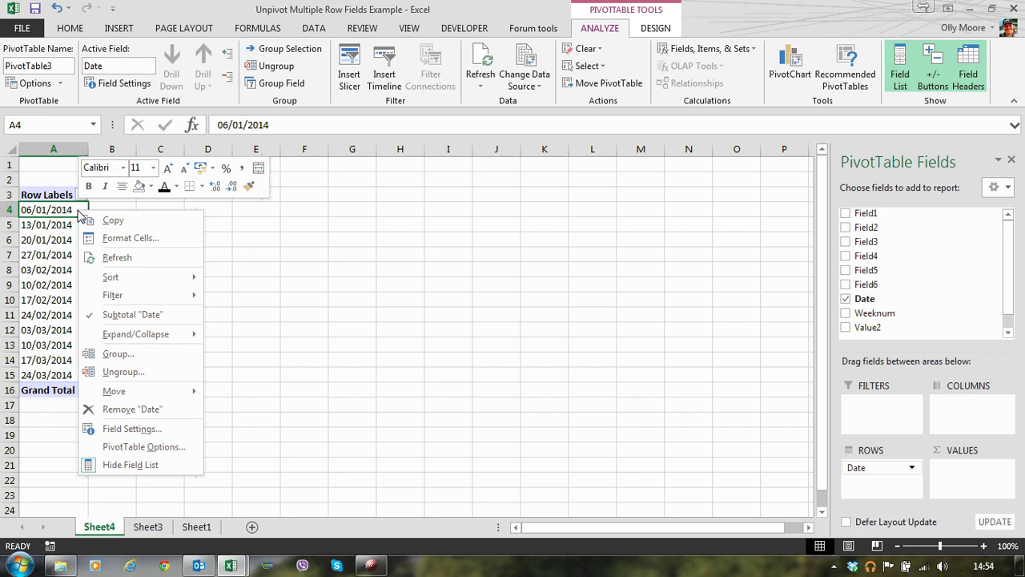
left_click(130, 355)
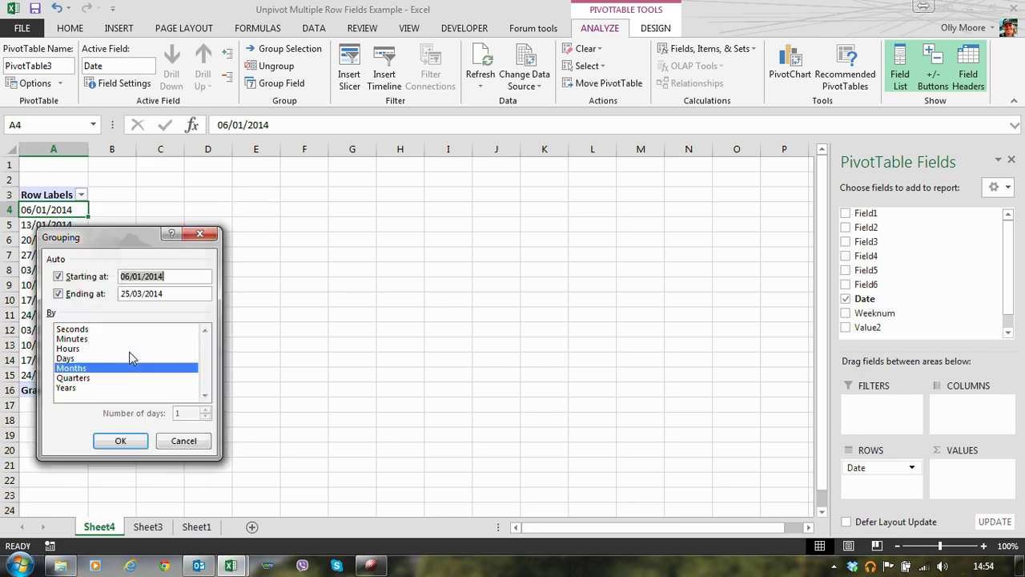
left_click(67, 389)
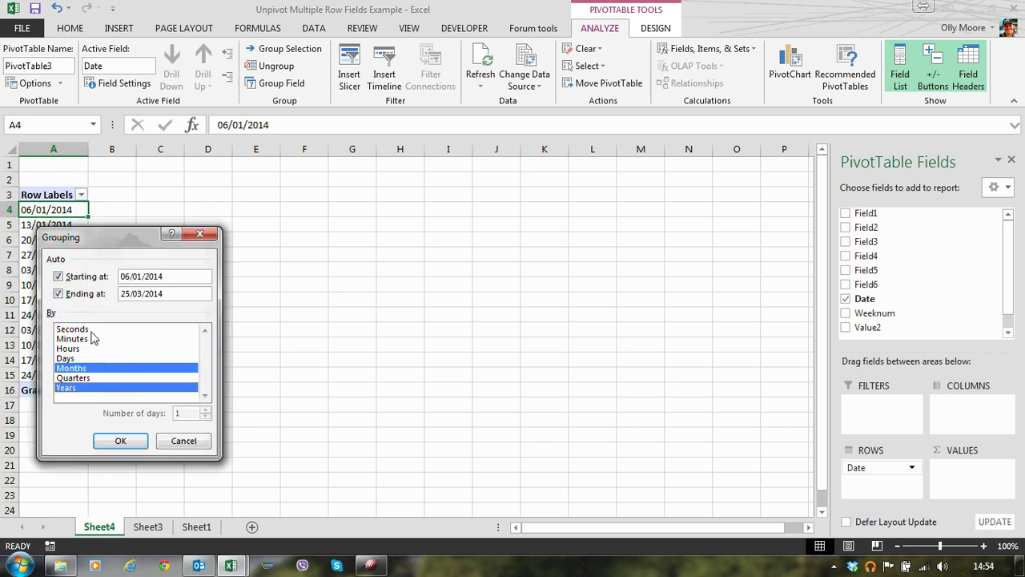
left_click(120, 440)
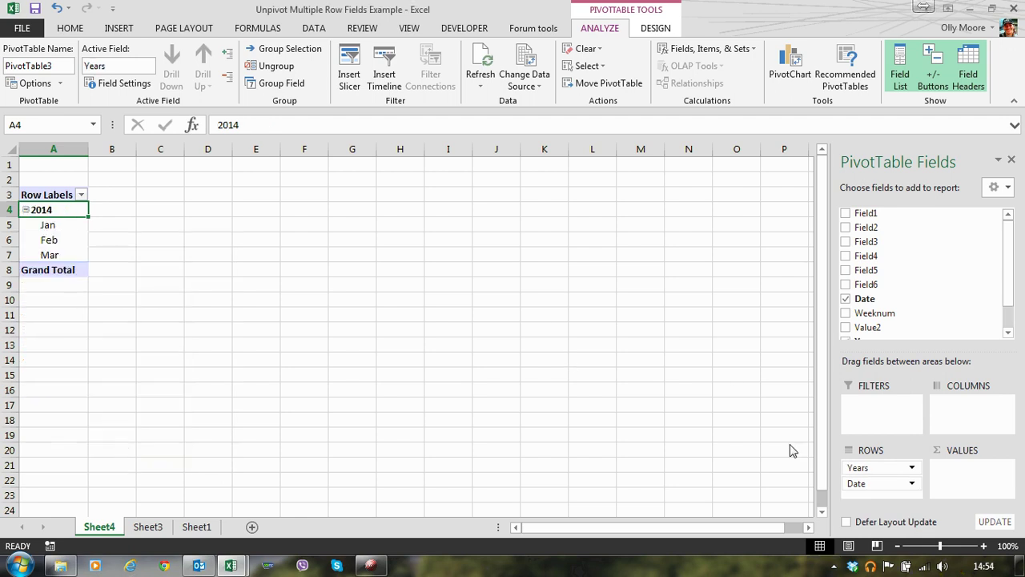
Put Years and Field6 in Filters, Field1 in Rows and Sum of Value2 in Values.
left_click_drag(870, 474, 879, 423)
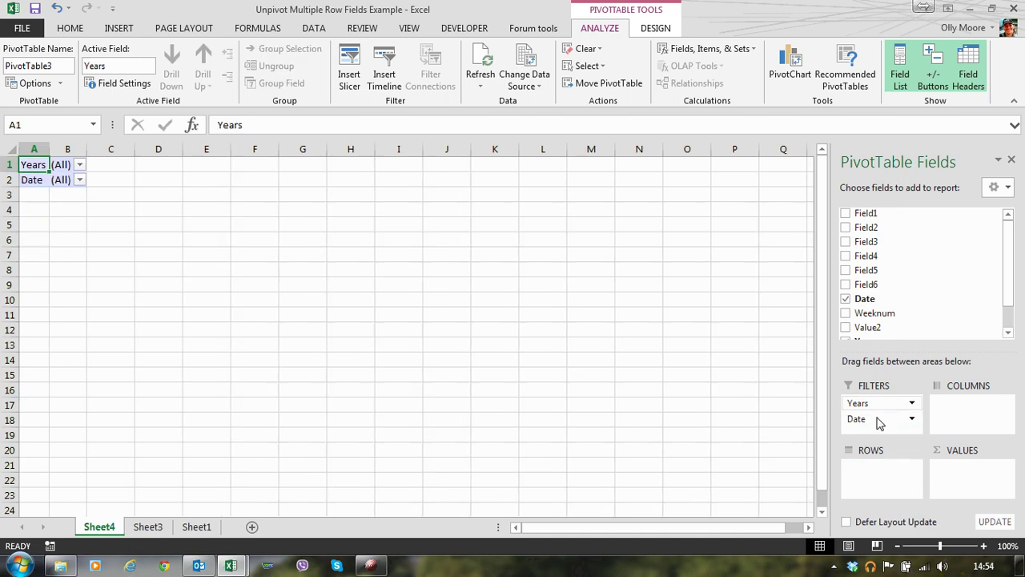
left_click_drag(866, 213, 873, 482)
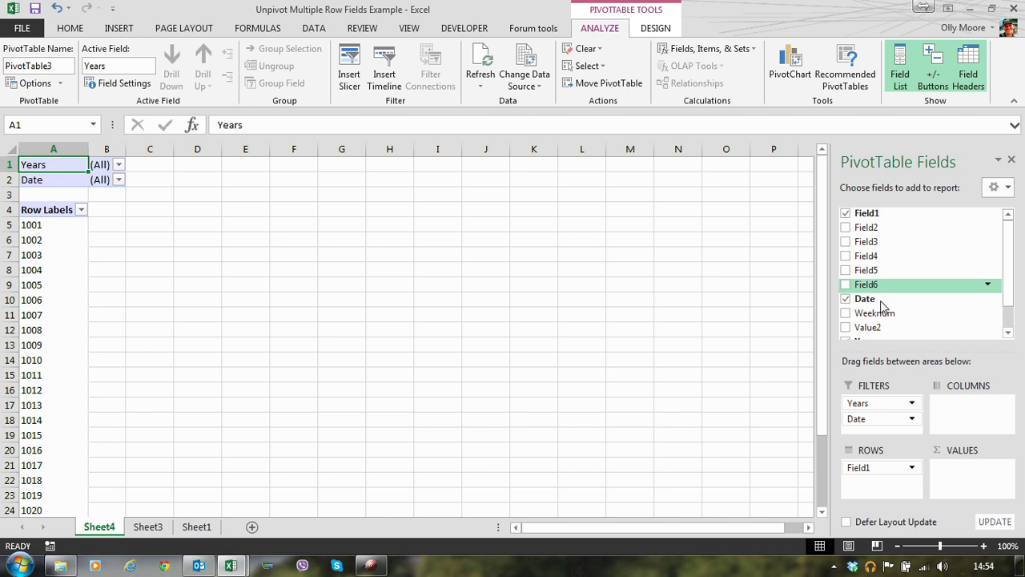
left_click_drag(881, 306, 884, 423)
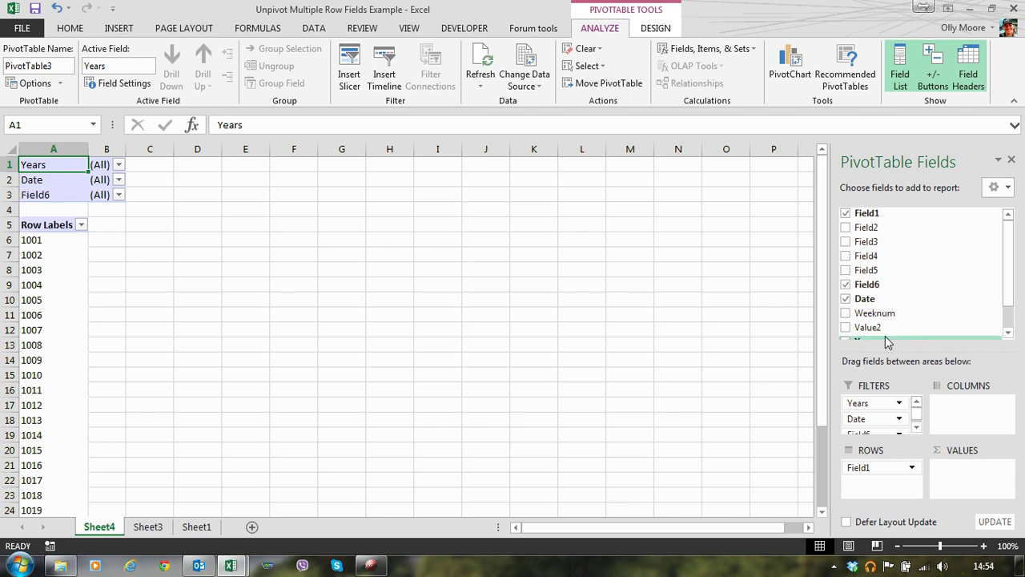
left_click_drag(881, 330, 963, 478)
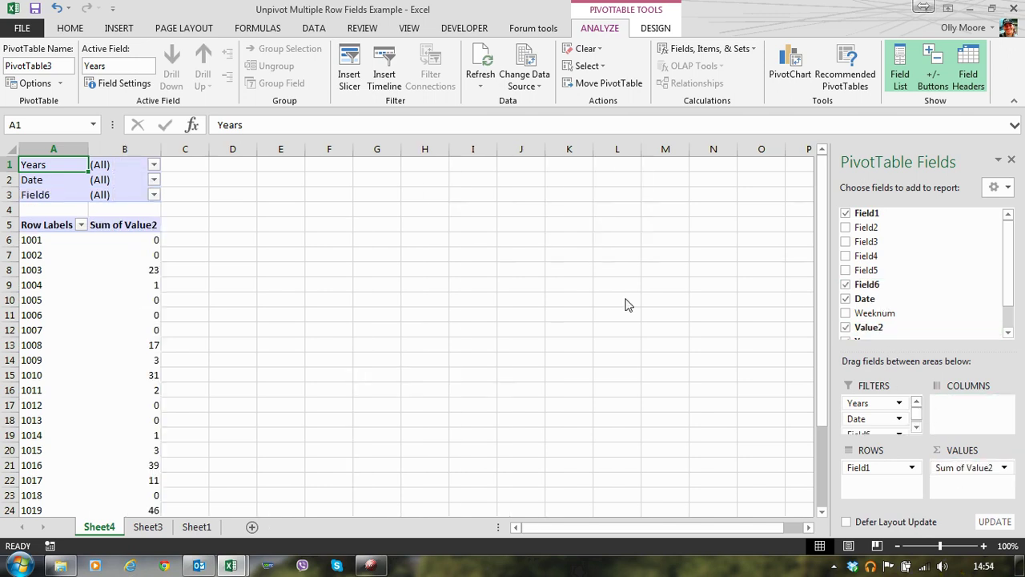
Filter the pivot's Years field to 2014.
left_click(154, 166)
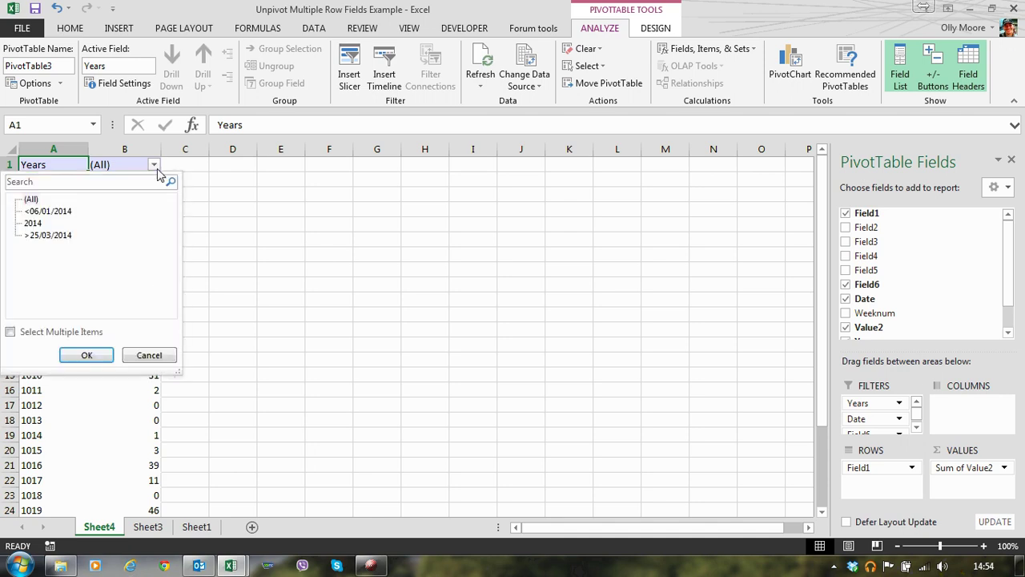
left_click(30, 224)
left_click(83, 353)
left_click(84, 354)
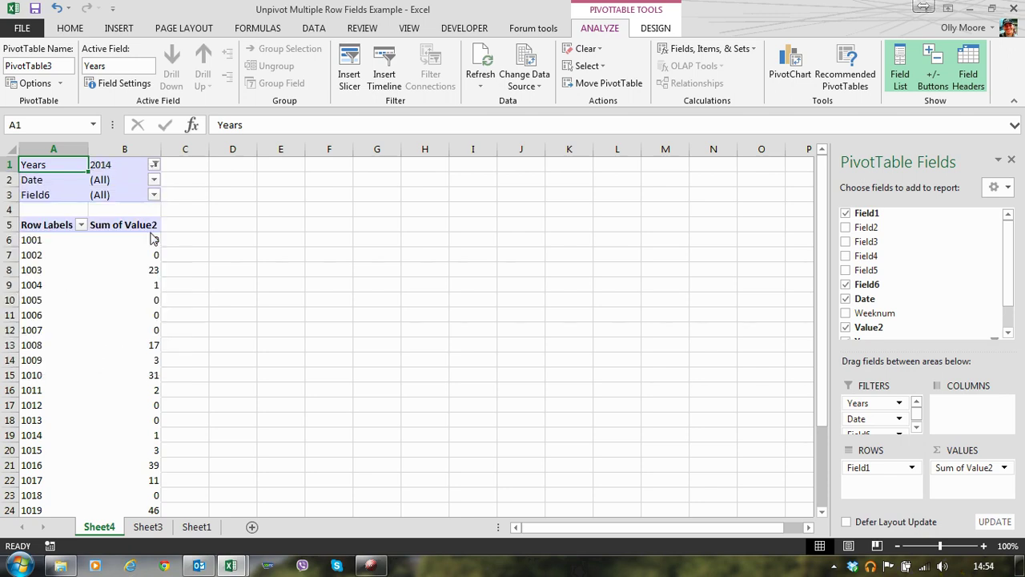
Filter the pivot's Date field to Feb.
left_click(154, 180)
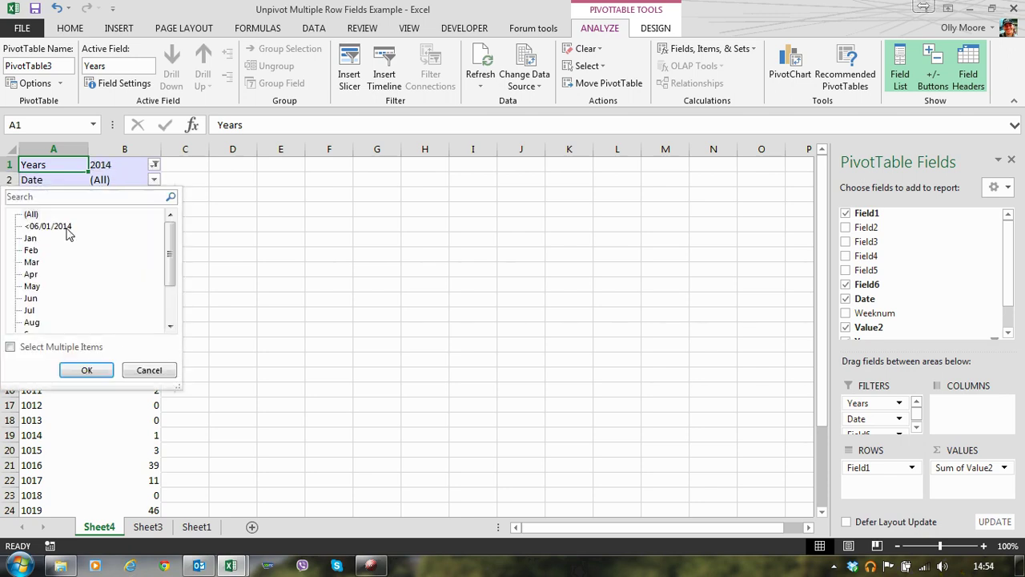
left_click(32, 251)
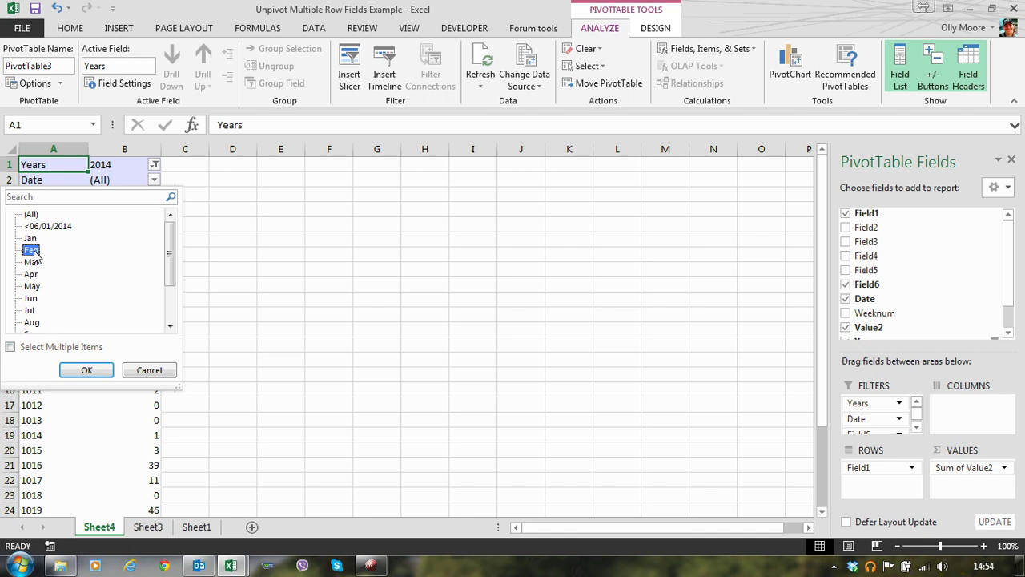
left_click(85, 370)
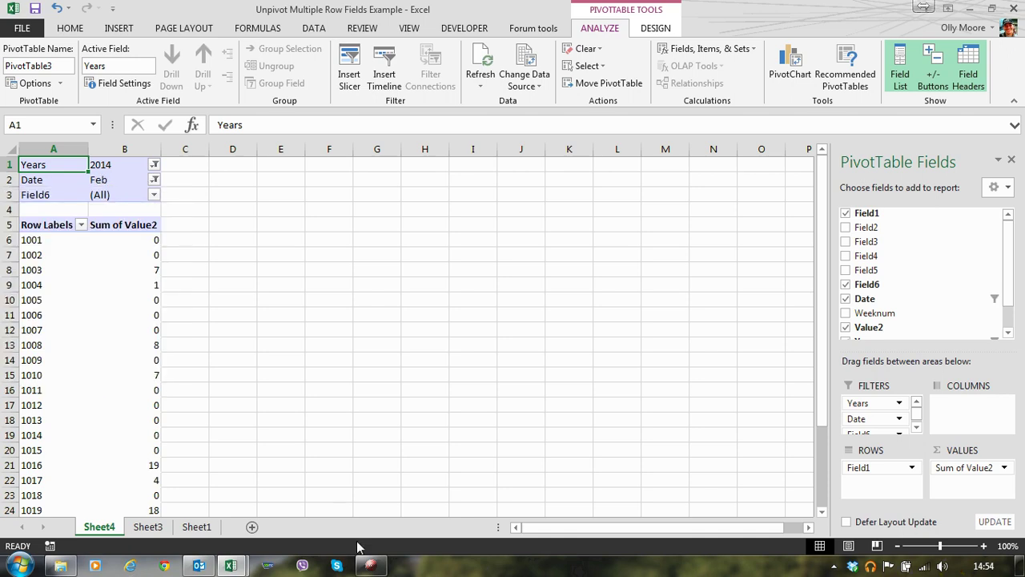
left_click(370, 565)
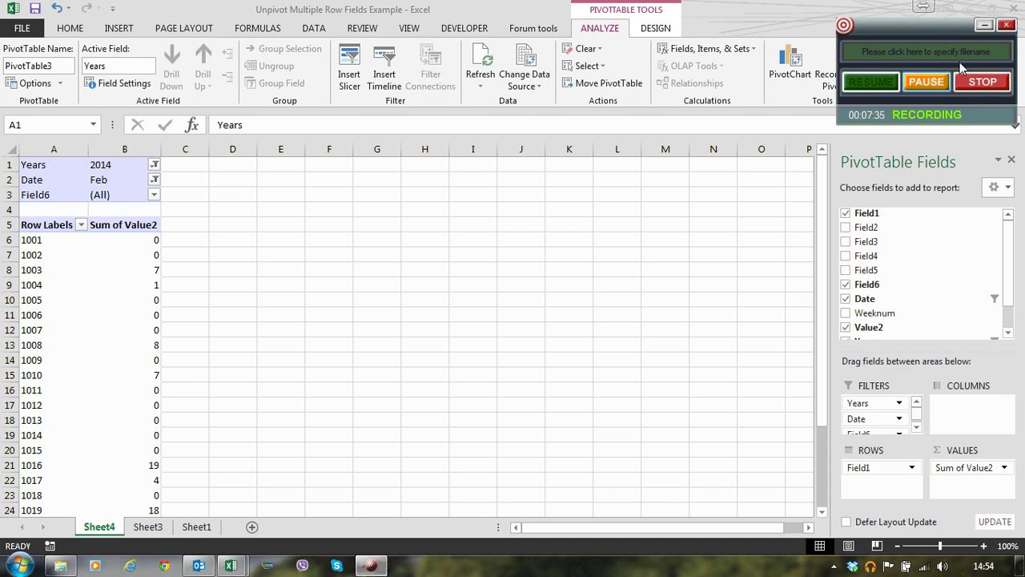